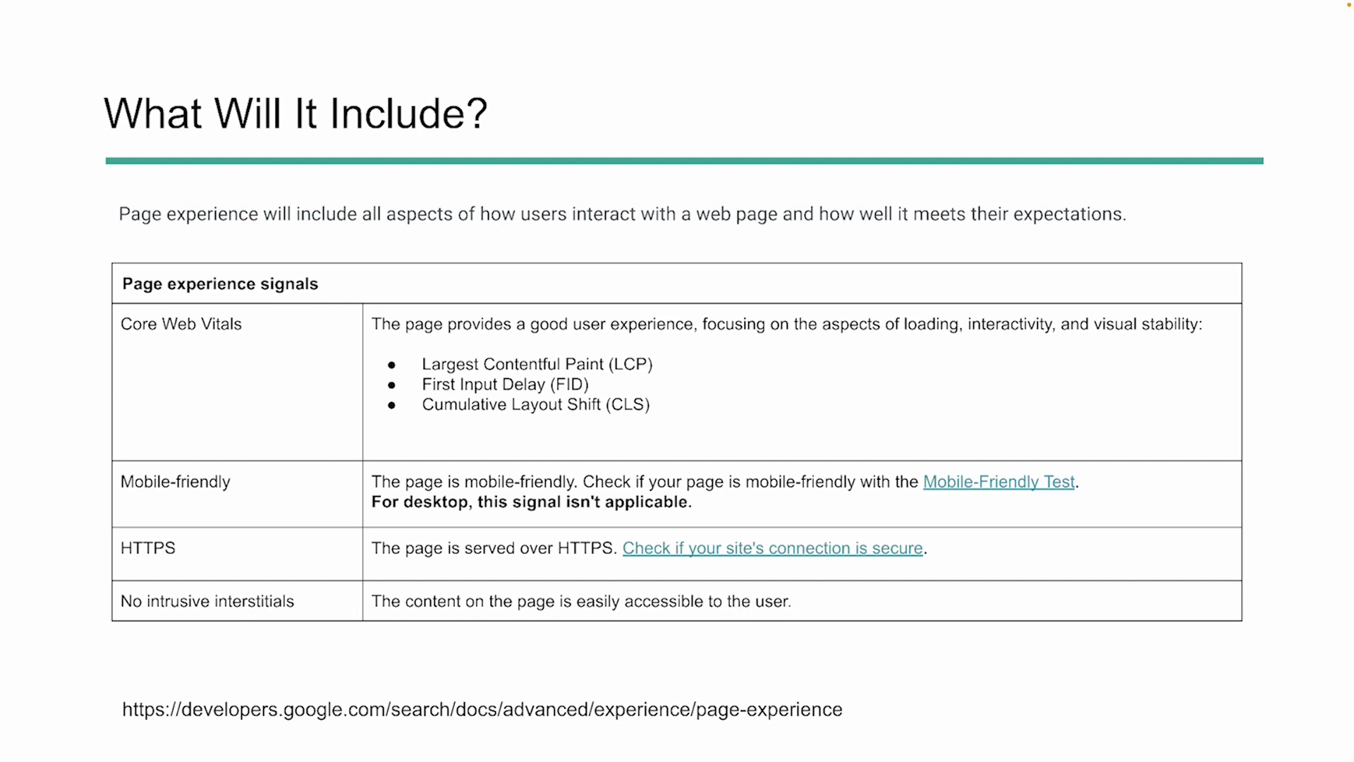
Advance the deck to the 'Understanding Web Vitals' slide with web.dev's definition
key("Right")
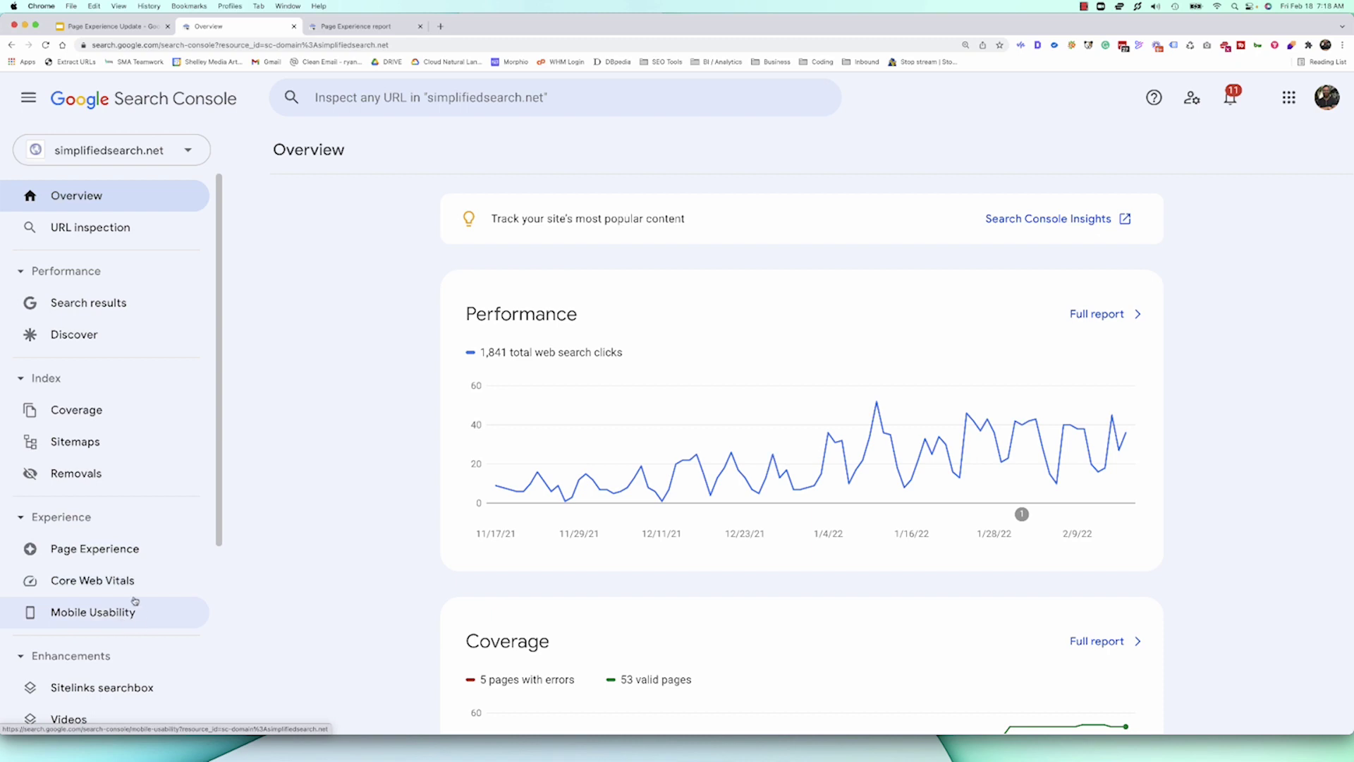
View simplifiedsearch.net's Page Experience report, then switch to smamarketing.net's report tab
left_click(129, 554)
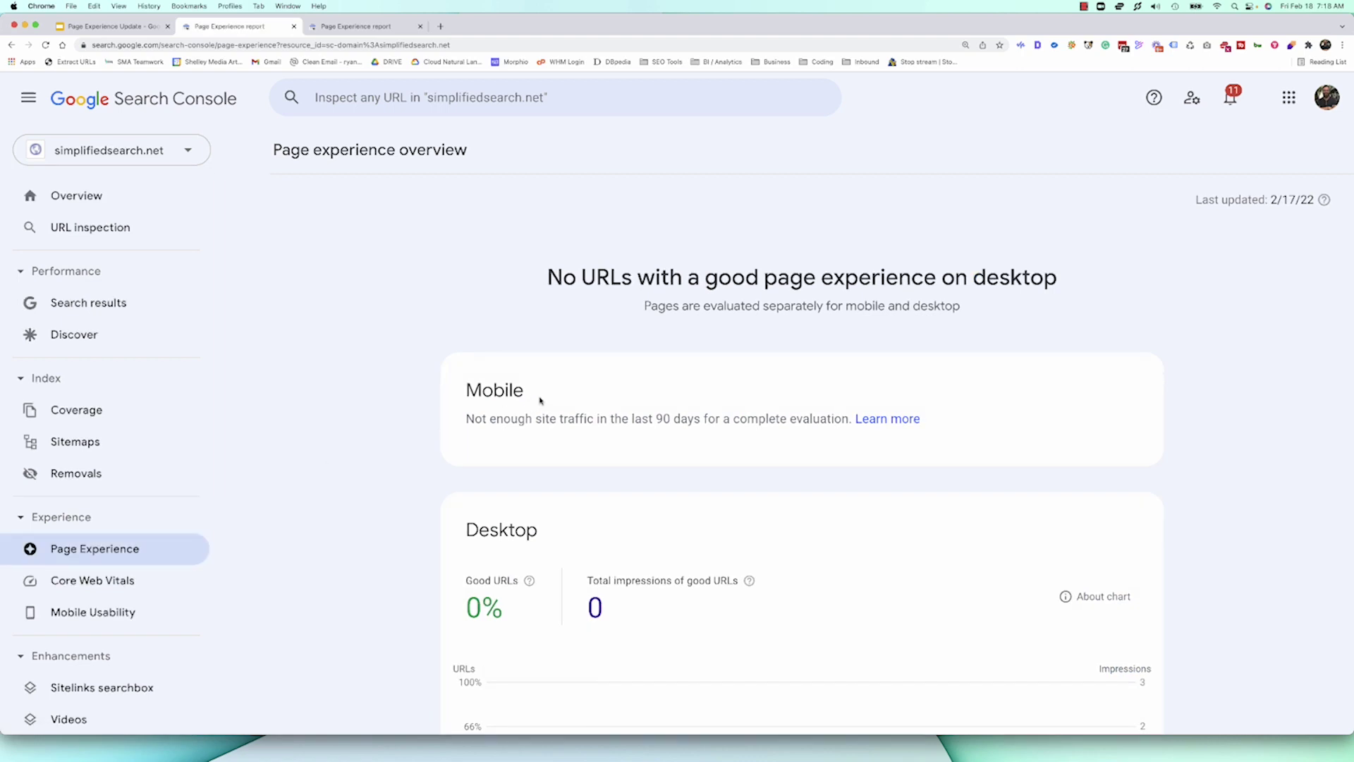
scroll(540, 400, "down", 1)
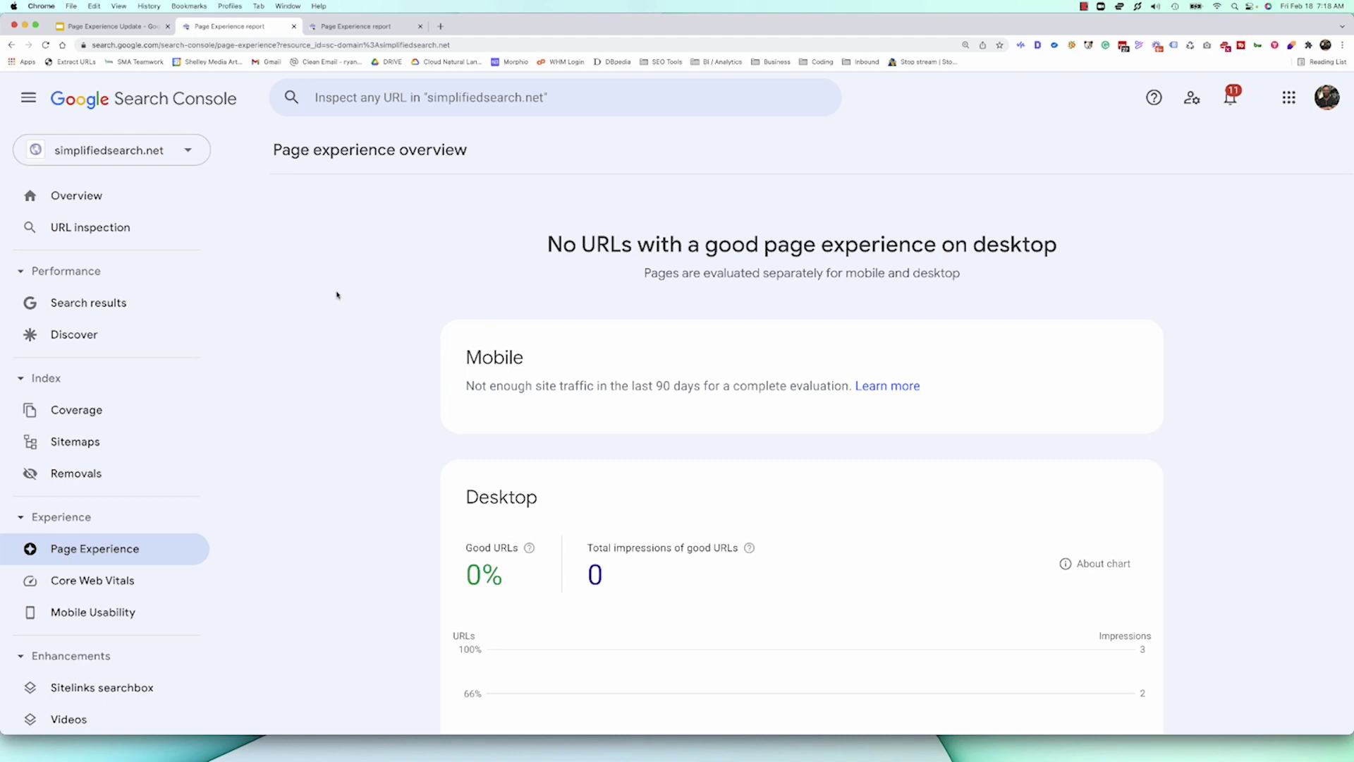
scroll(365, 285, "down", 1)
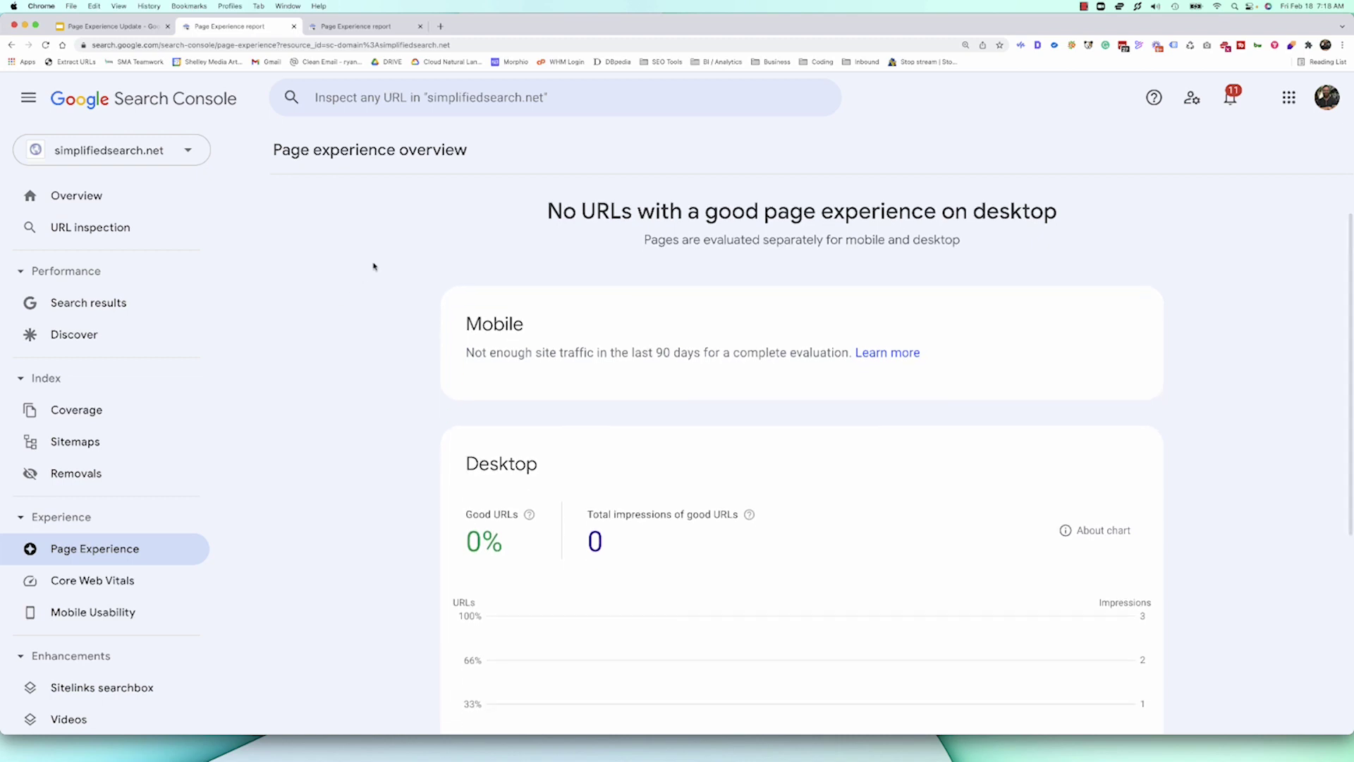
left_click(373, 28)
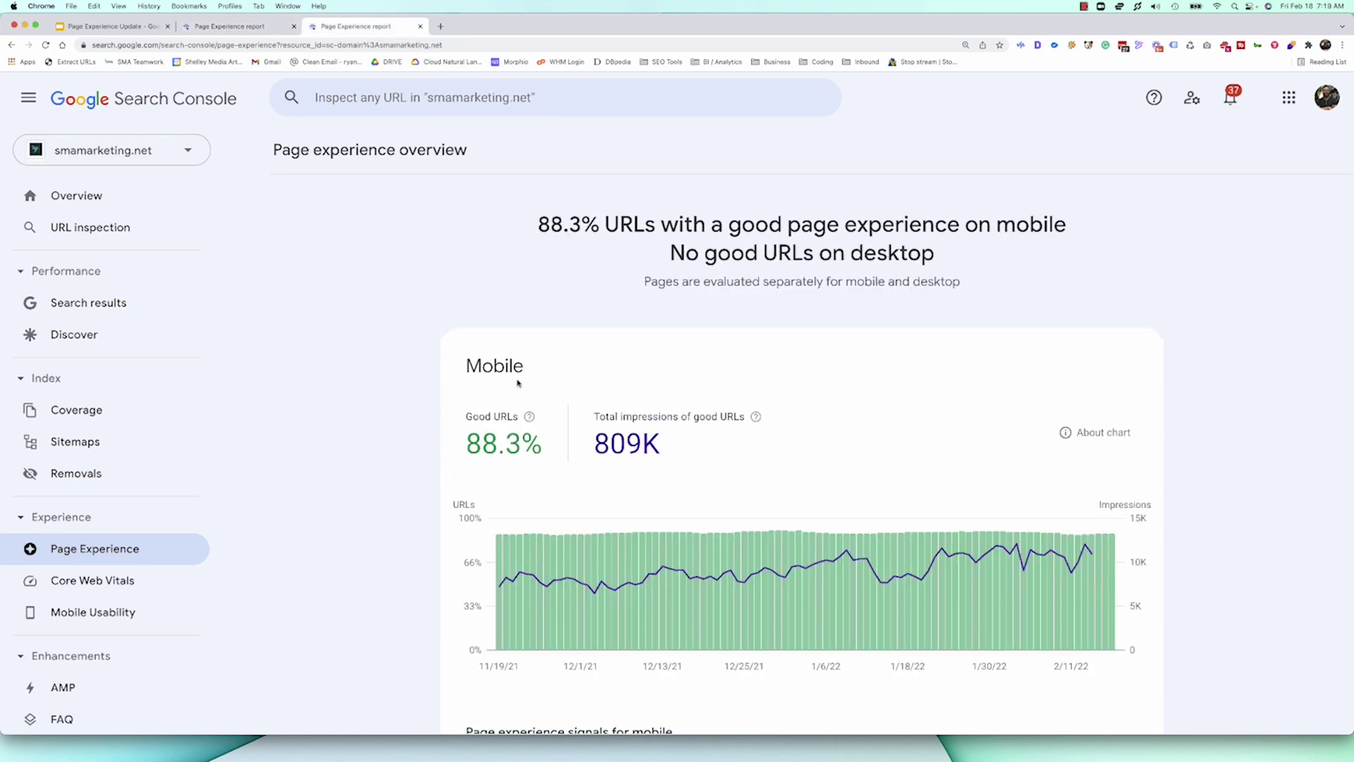
Review smamarketing.net's 88.3% good mobile and 274 failing URLs, then return to simplifiedsearch.net
scroll(532, 371, "down", 1)
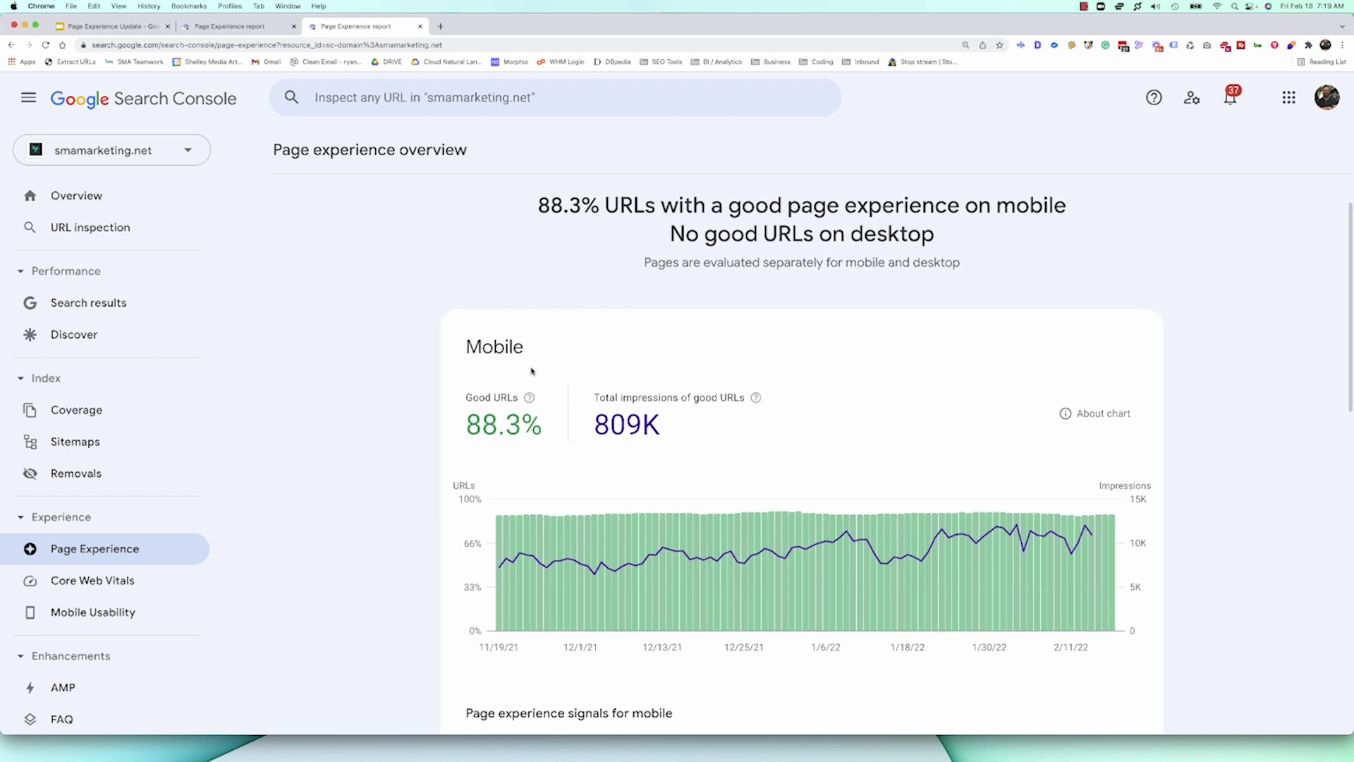
scroll(566, 414, "down", 2)
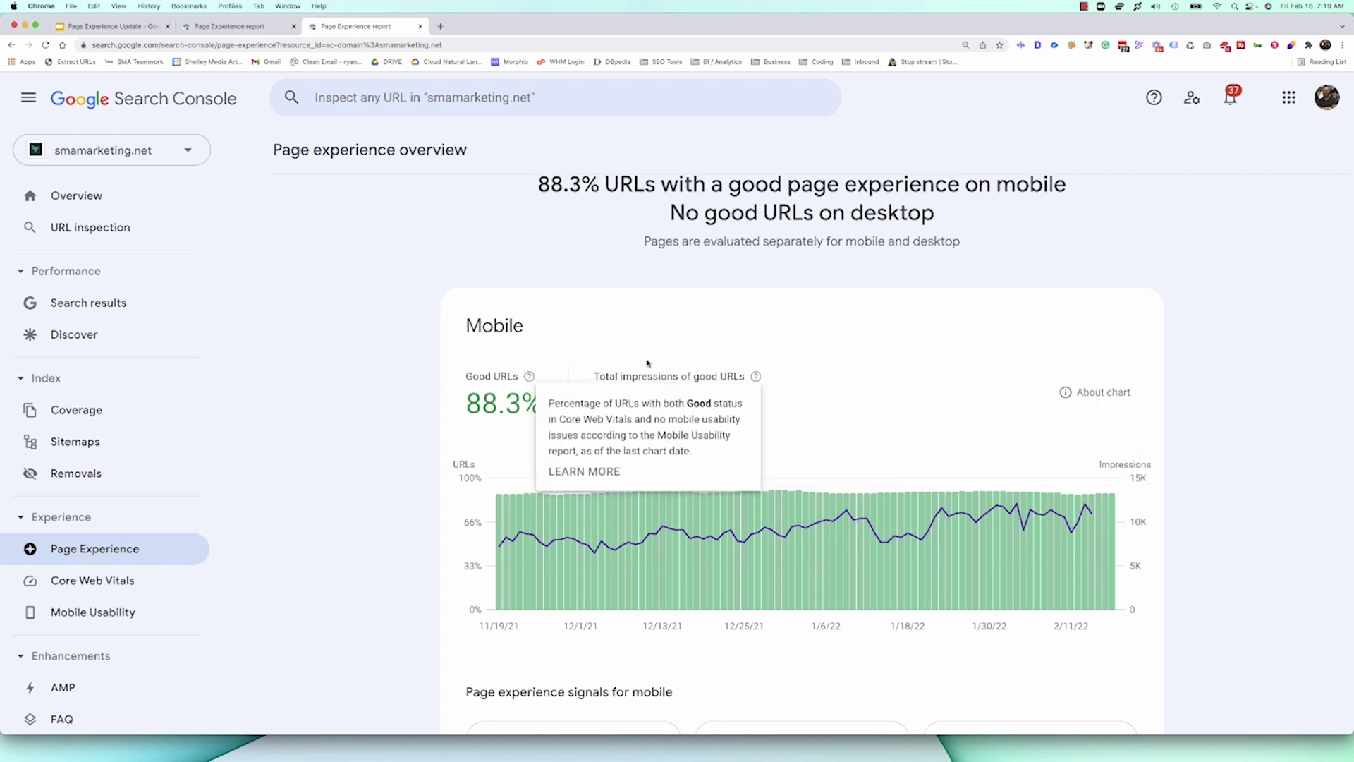
scroll(811, 370, "up", 3)
scroll(811, 370, "down", 5)
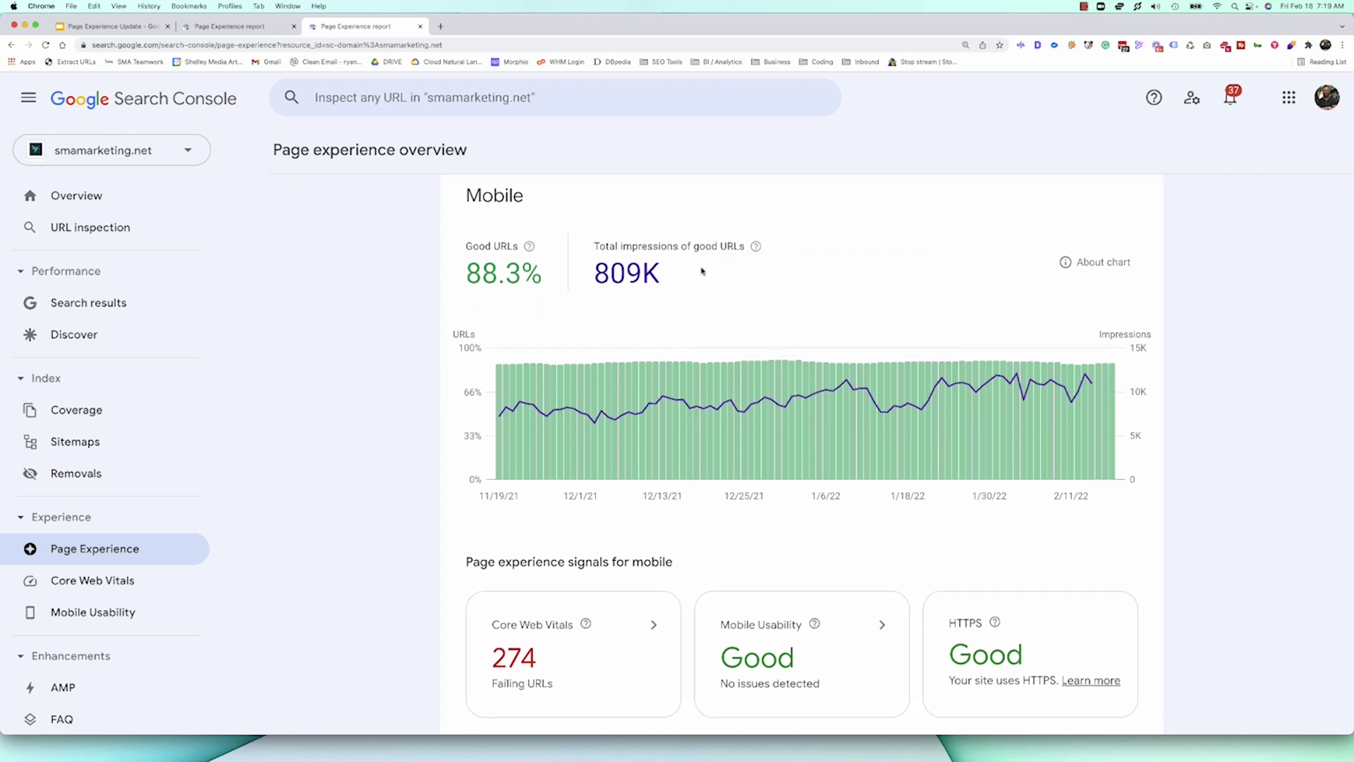
scroll(702, 271, "down", 3)
scroll(797, 373, "down", 2)
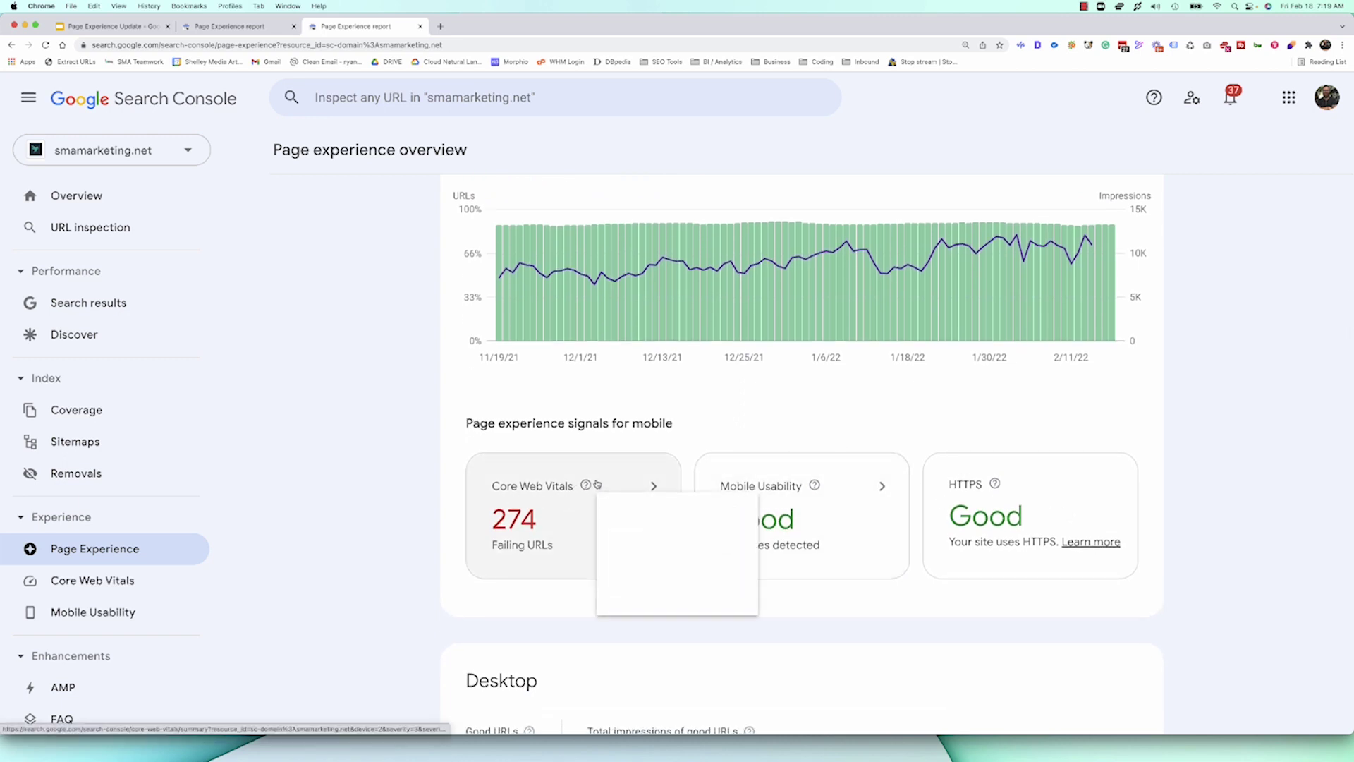
scroll(487, 474, "down", 3)
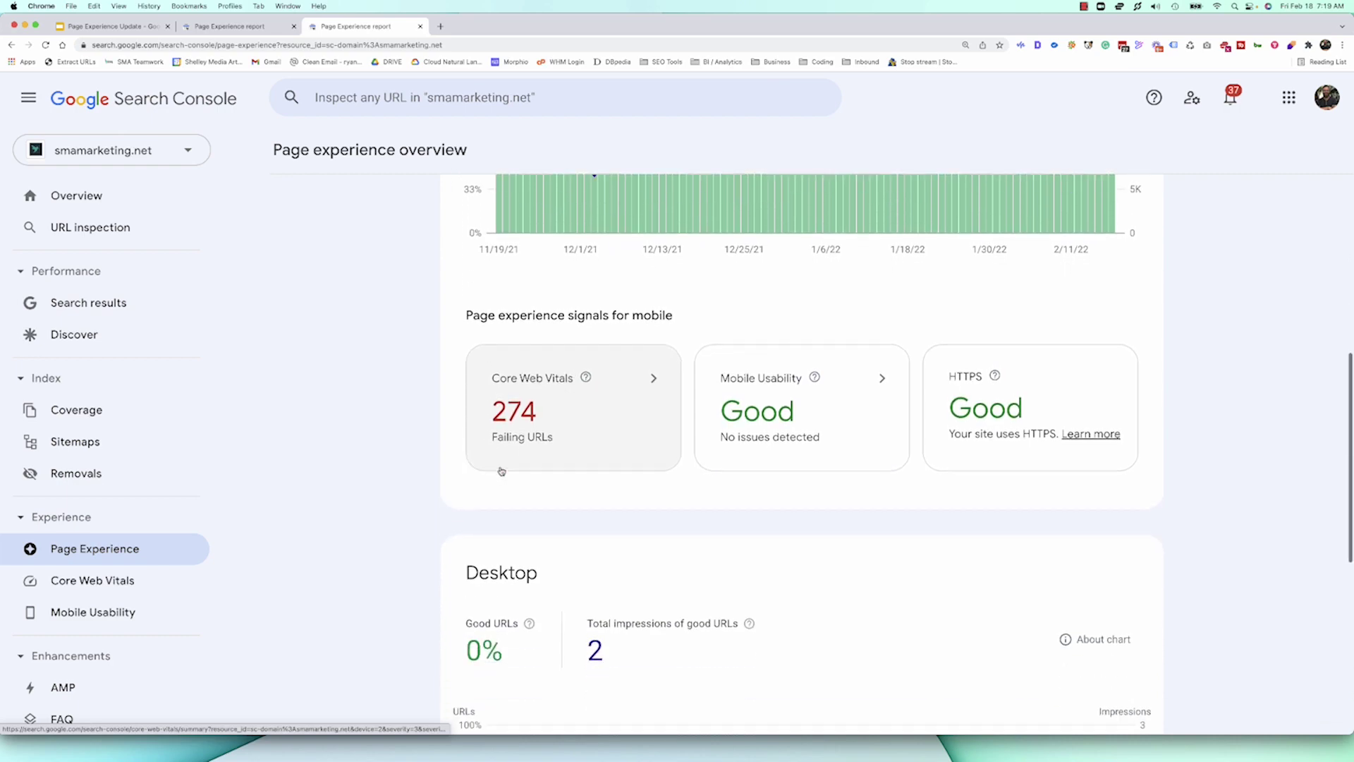
scroll(515, 444, "down", 5)
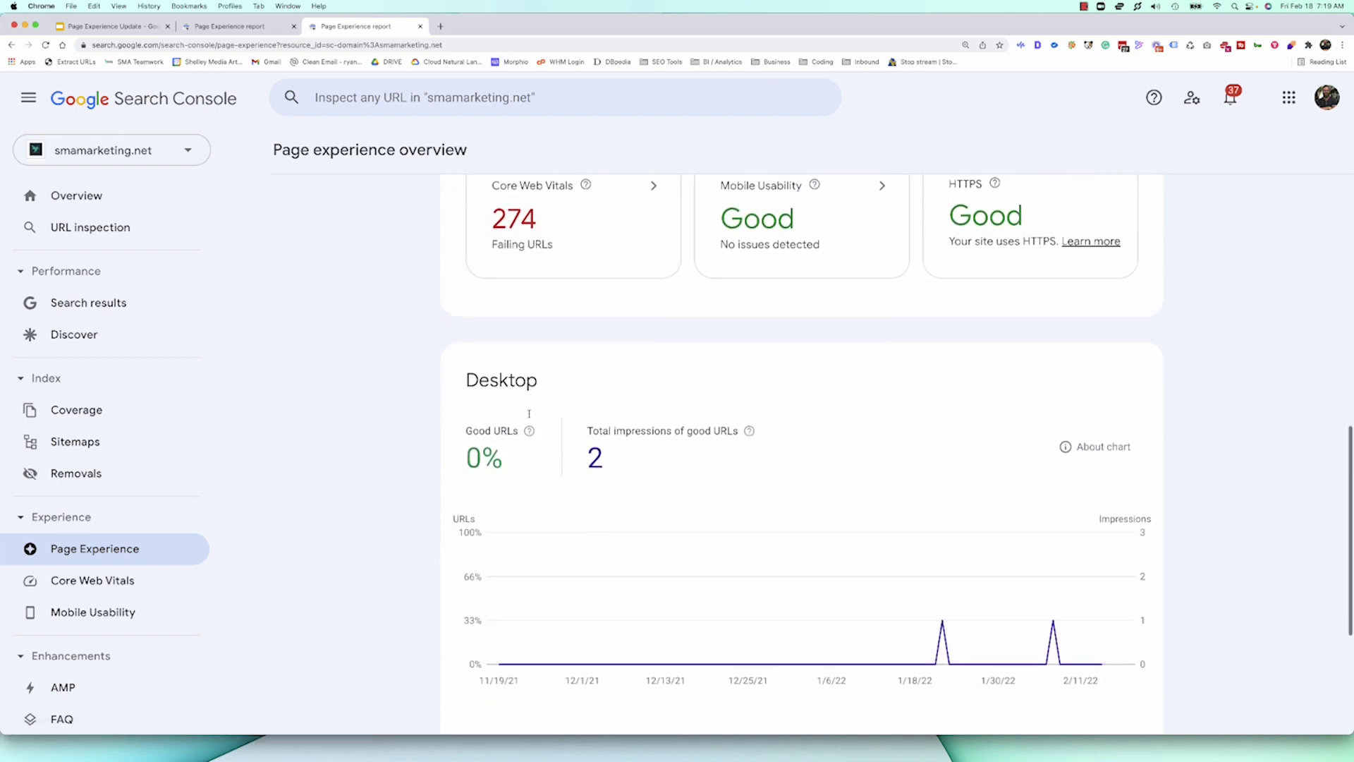
scroll(557, 395, "up", 15)
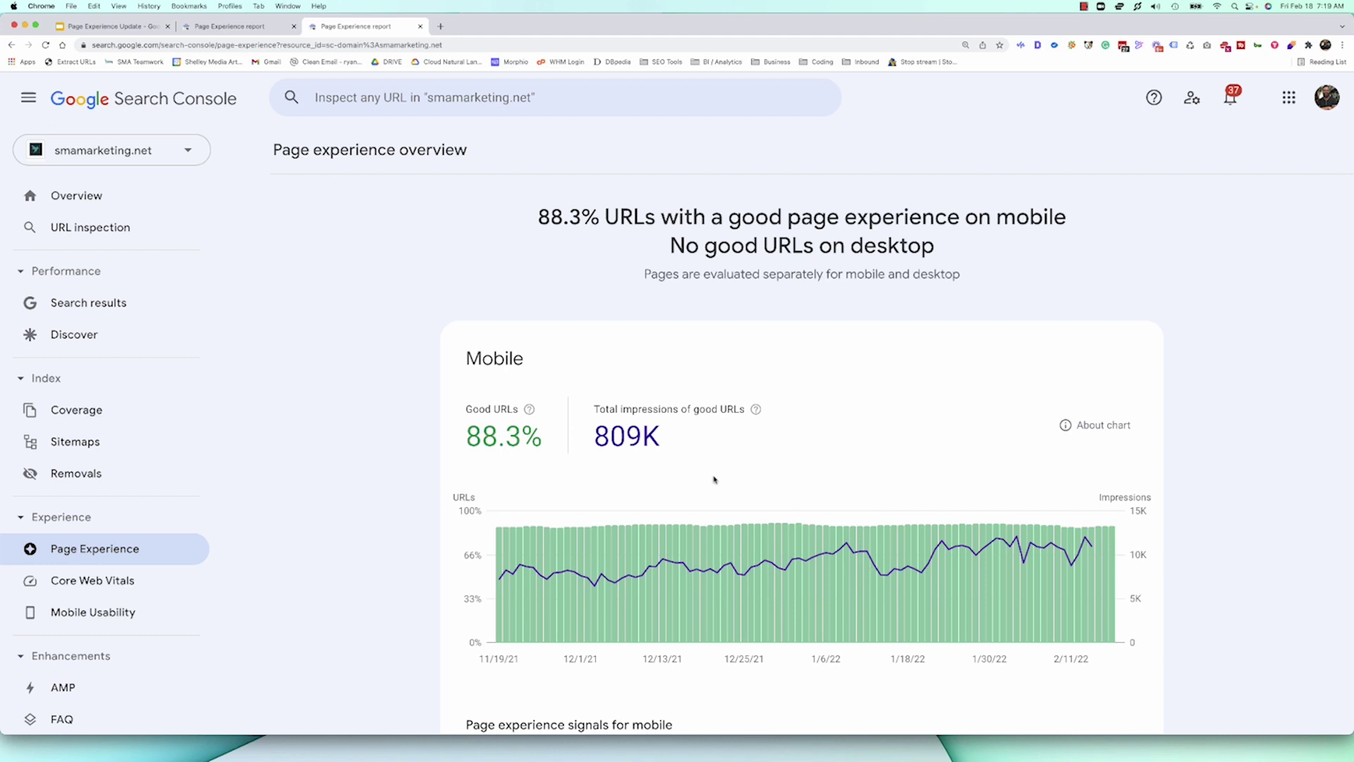
scroll(714, 480, "down", 10)
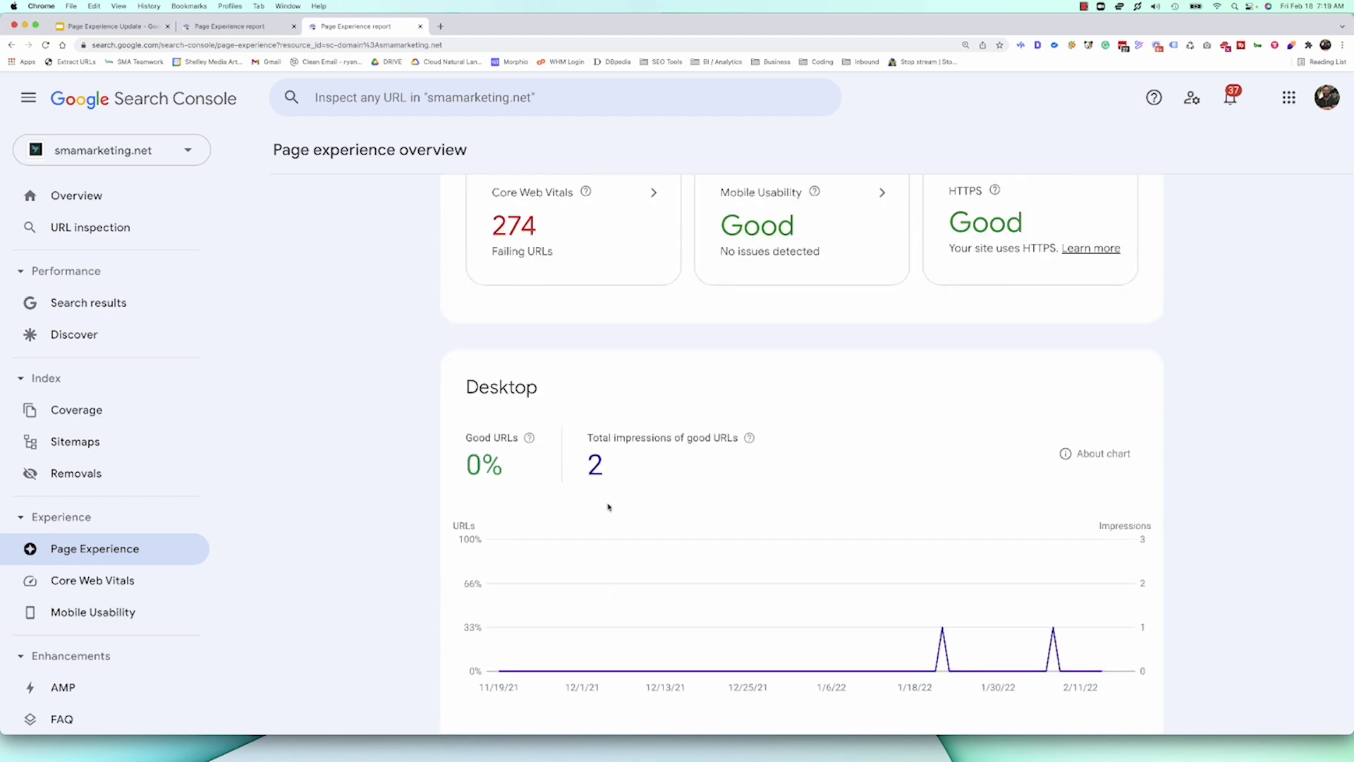
scroll(609, 506, "down", 5)
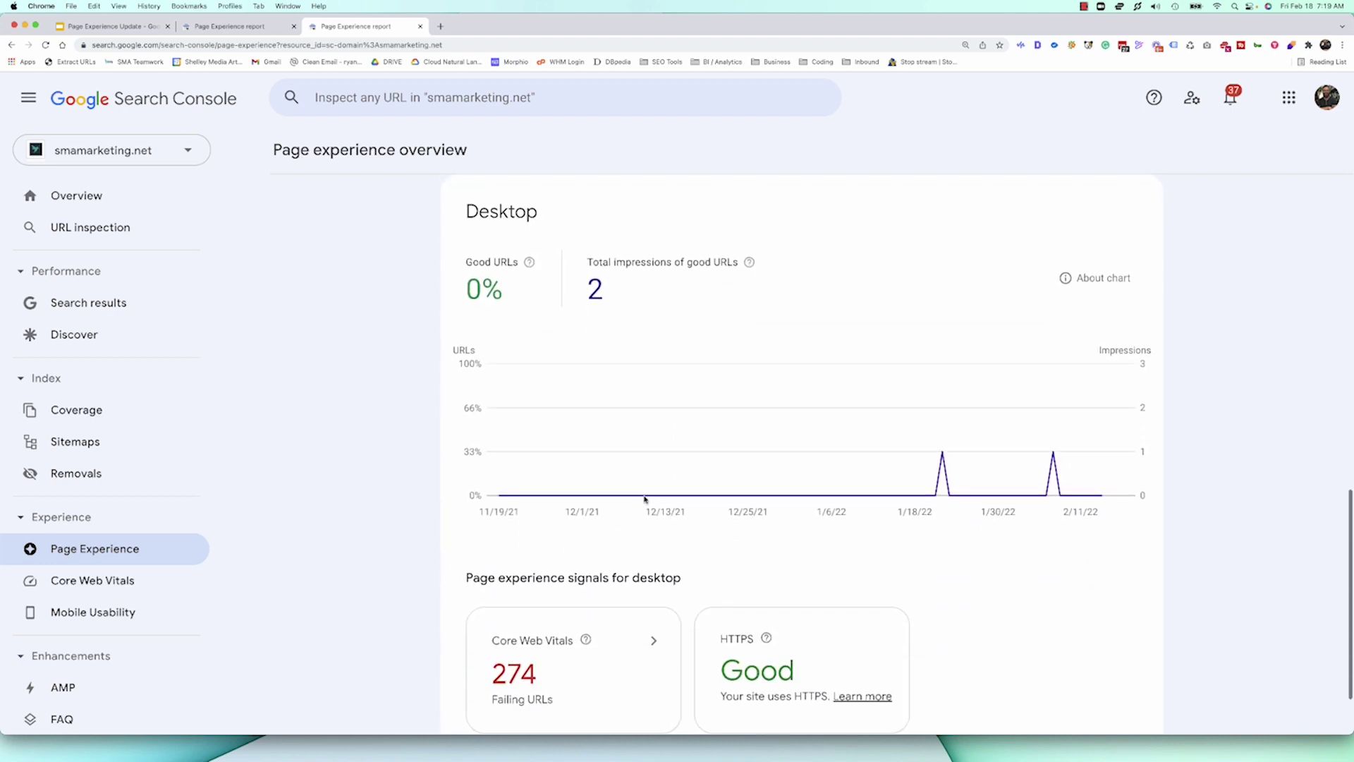
scroll(643, 498, "down", 2)
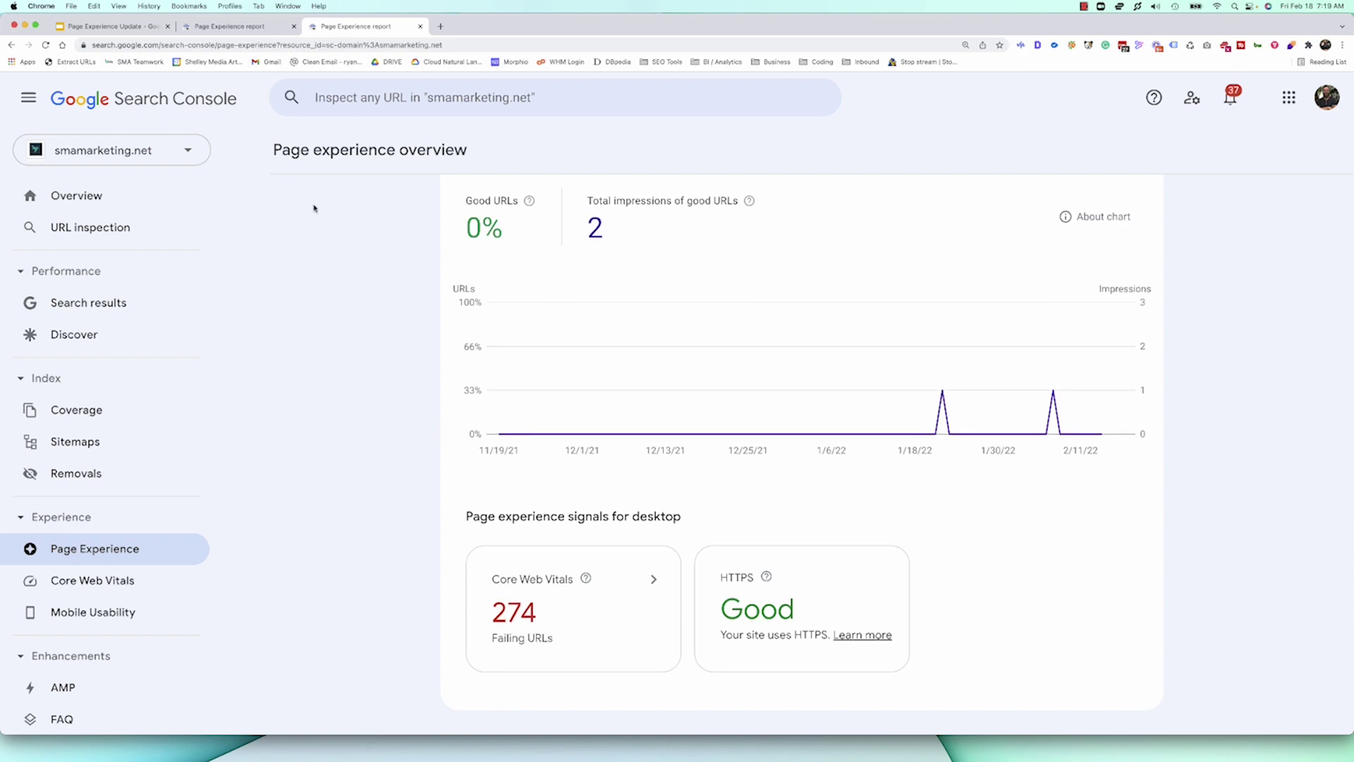
left_click(252, 28)
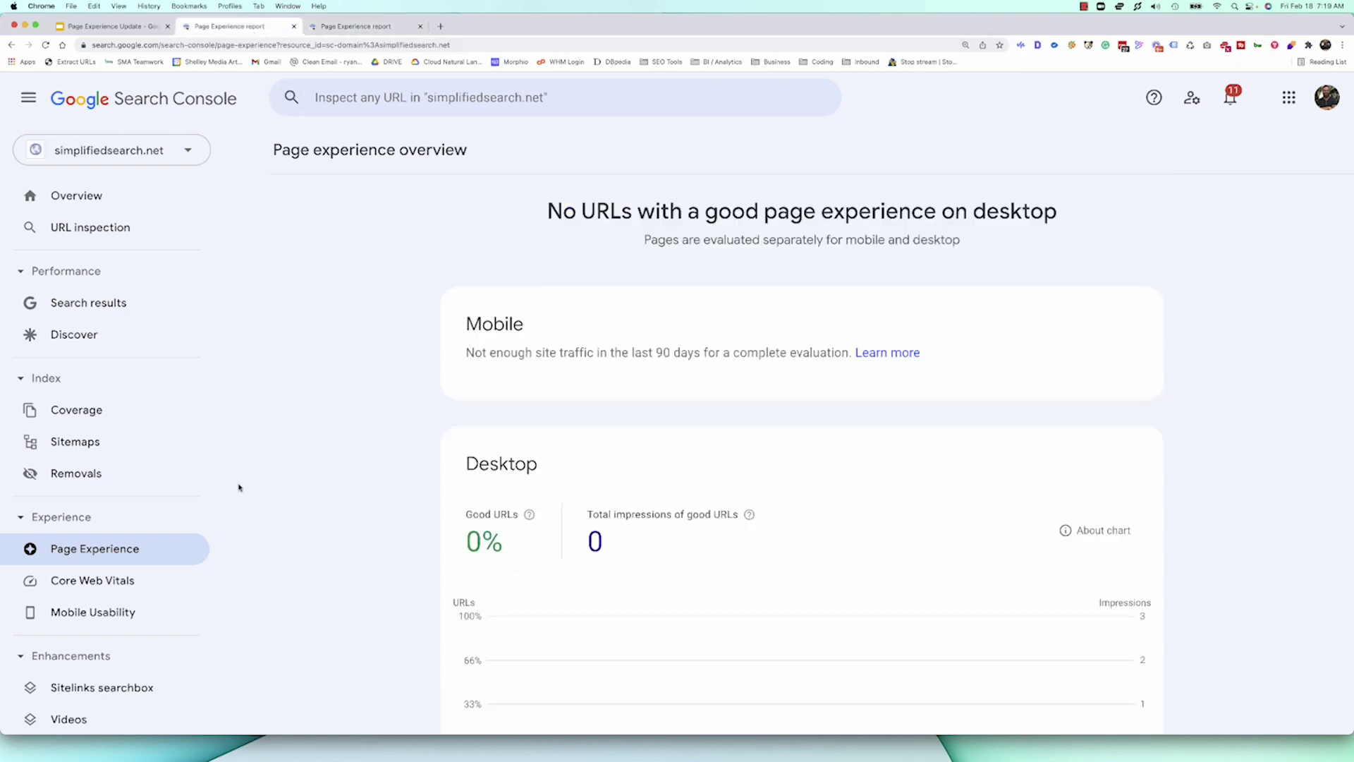
Open simplifiedsearch.net's desktop Core Web Vitals report
scroll(695, 469, "down", 5)
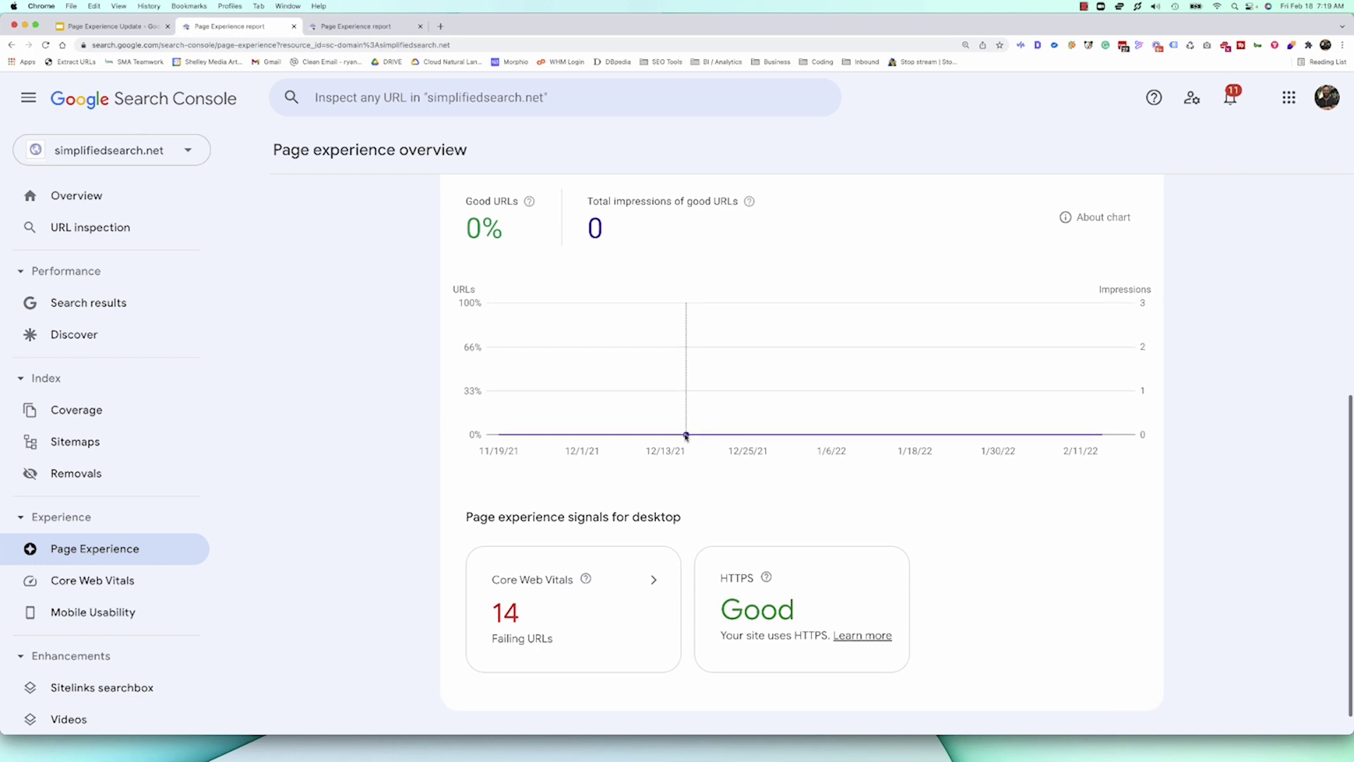
scroll(685, 435, "up", 3)
scroll(685, 437, "down", 3)
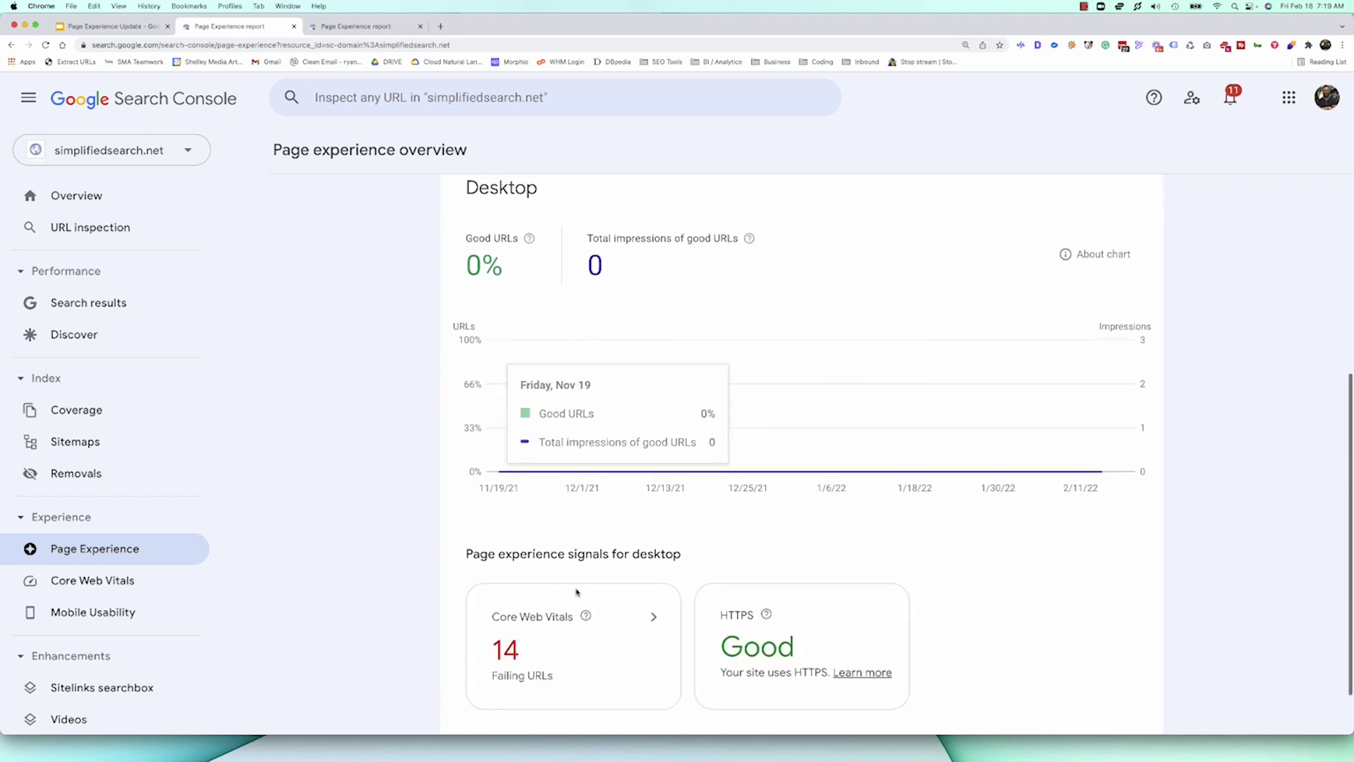
scroll(712, 465, "down", 1)
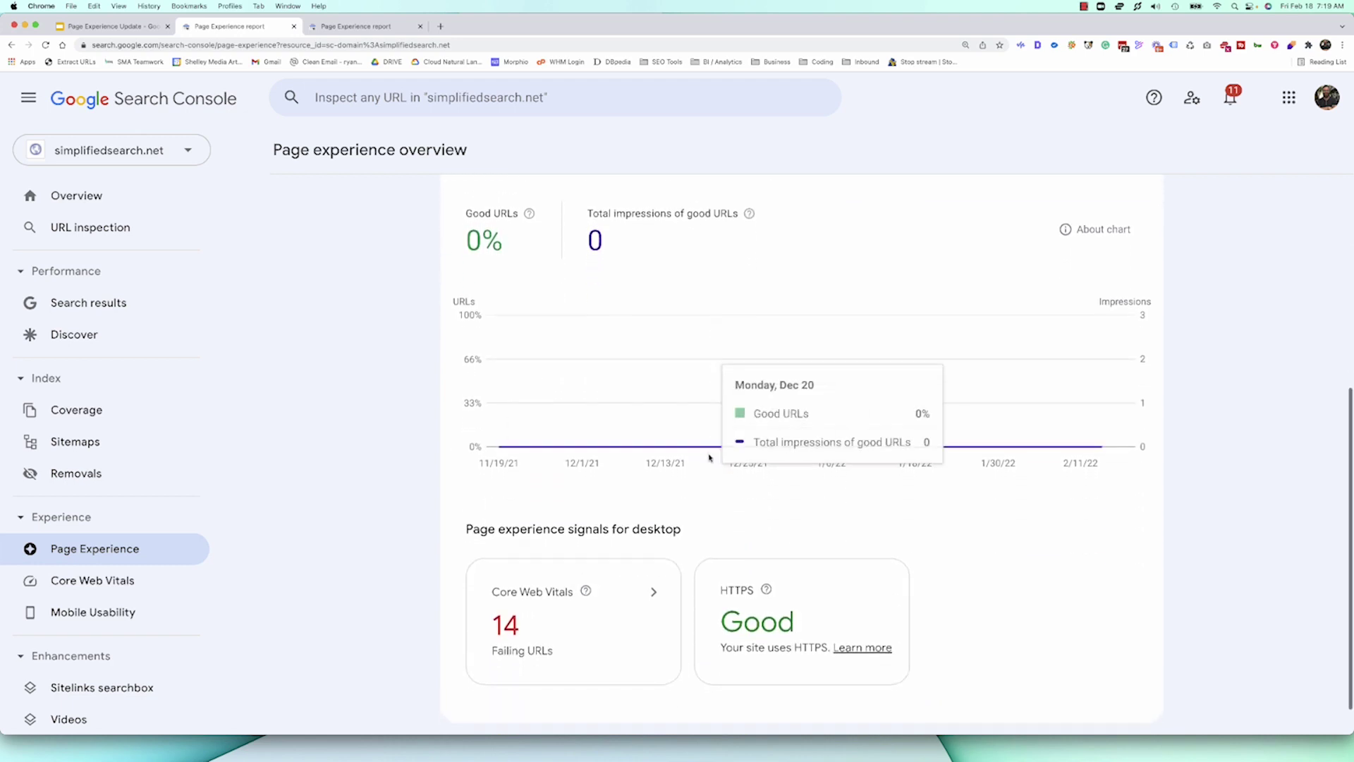
left_click(635, 569)
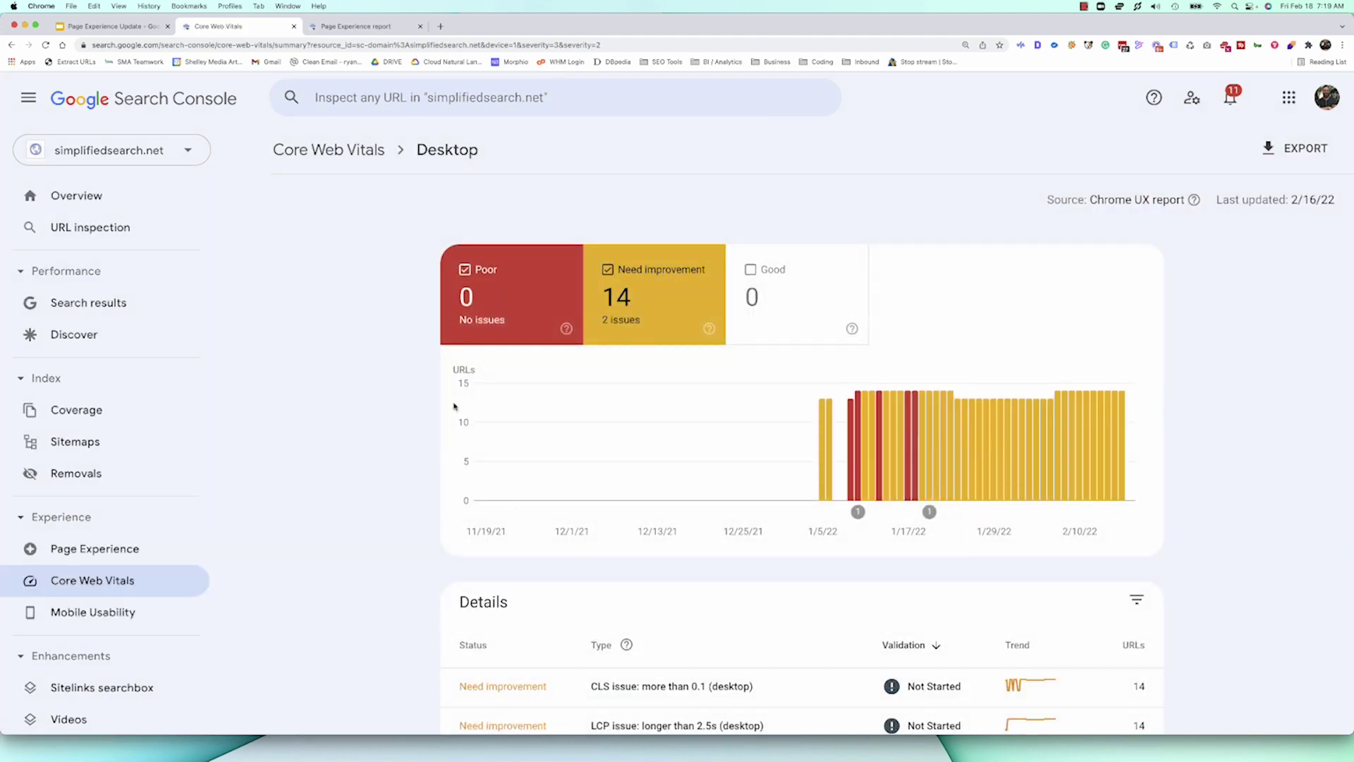
Drill into the 'CLS issue: more than 0.1 (desktop)' row with 14 affected URLs
scroll(480, 339, "down", 1)
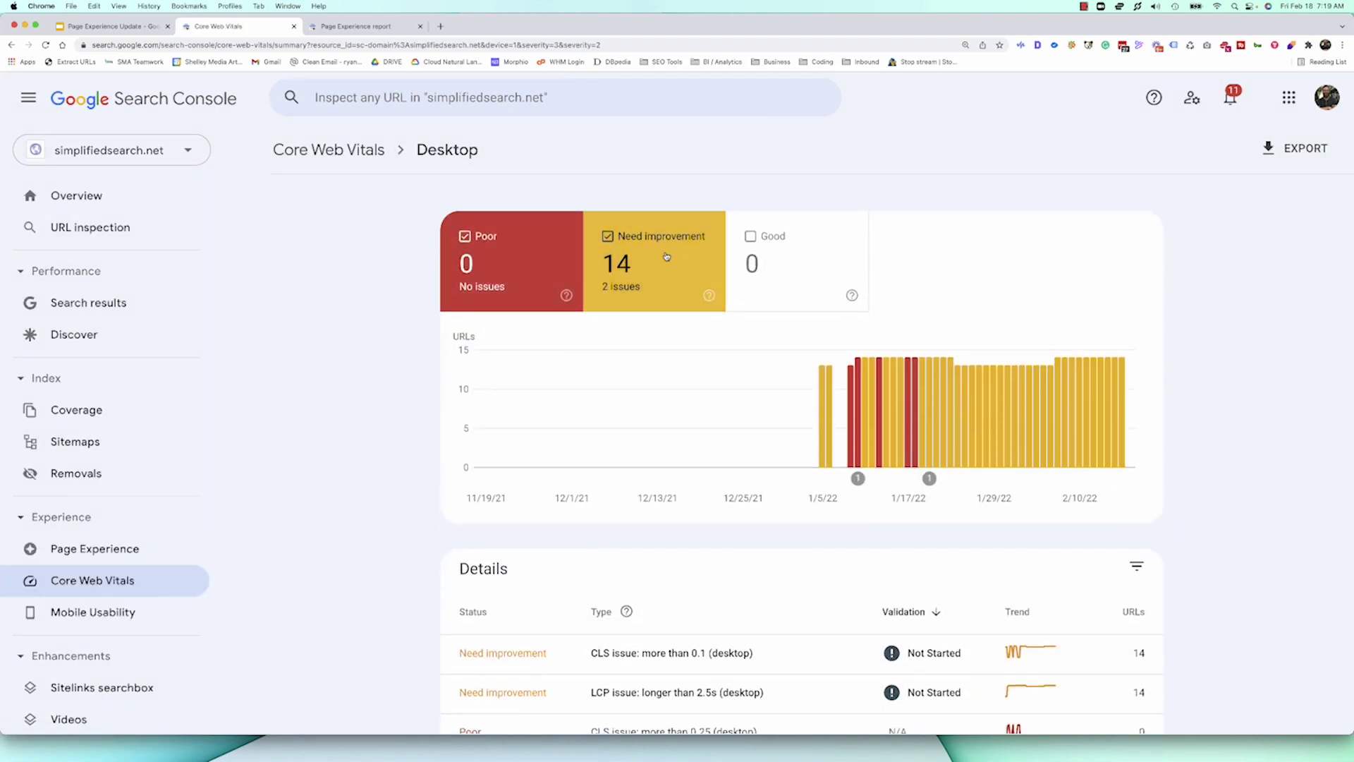
scroll(661, 272, "down", 2)
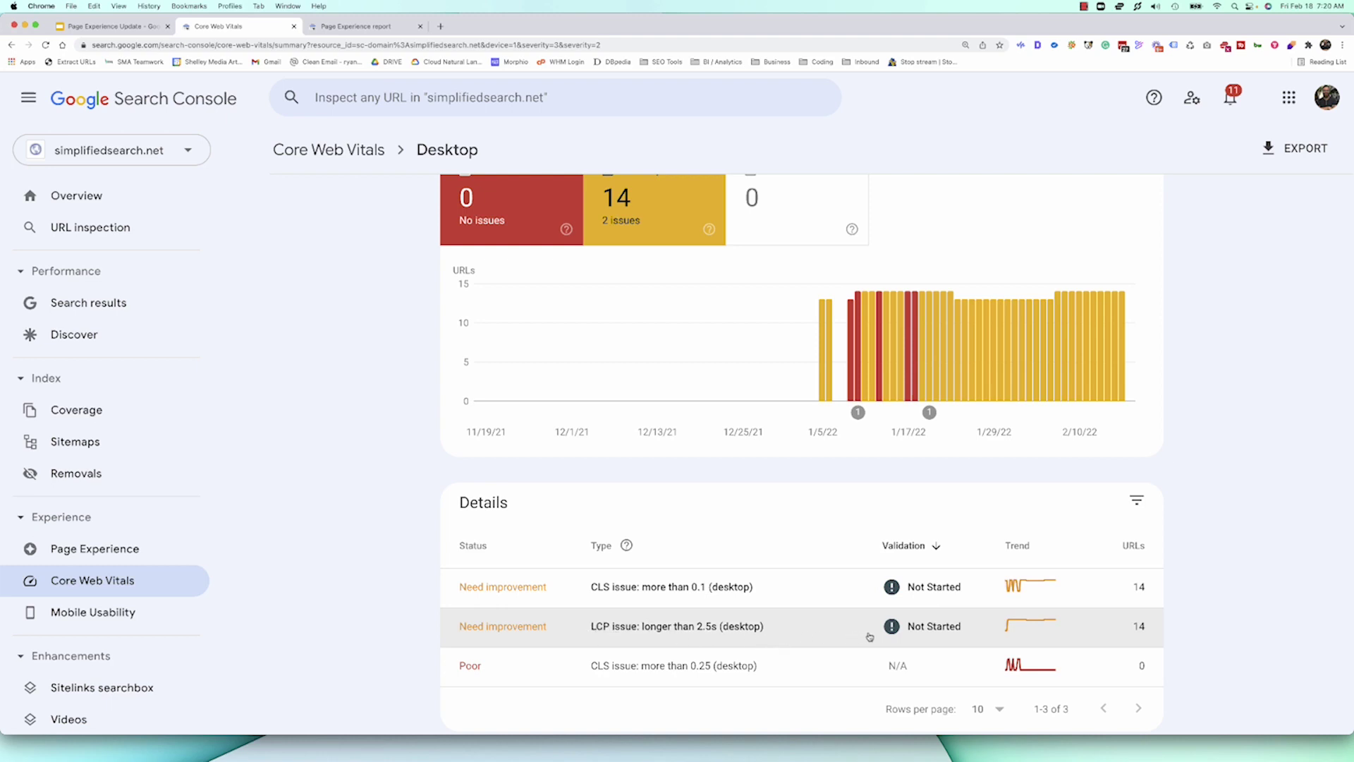
left_click(862, 592)
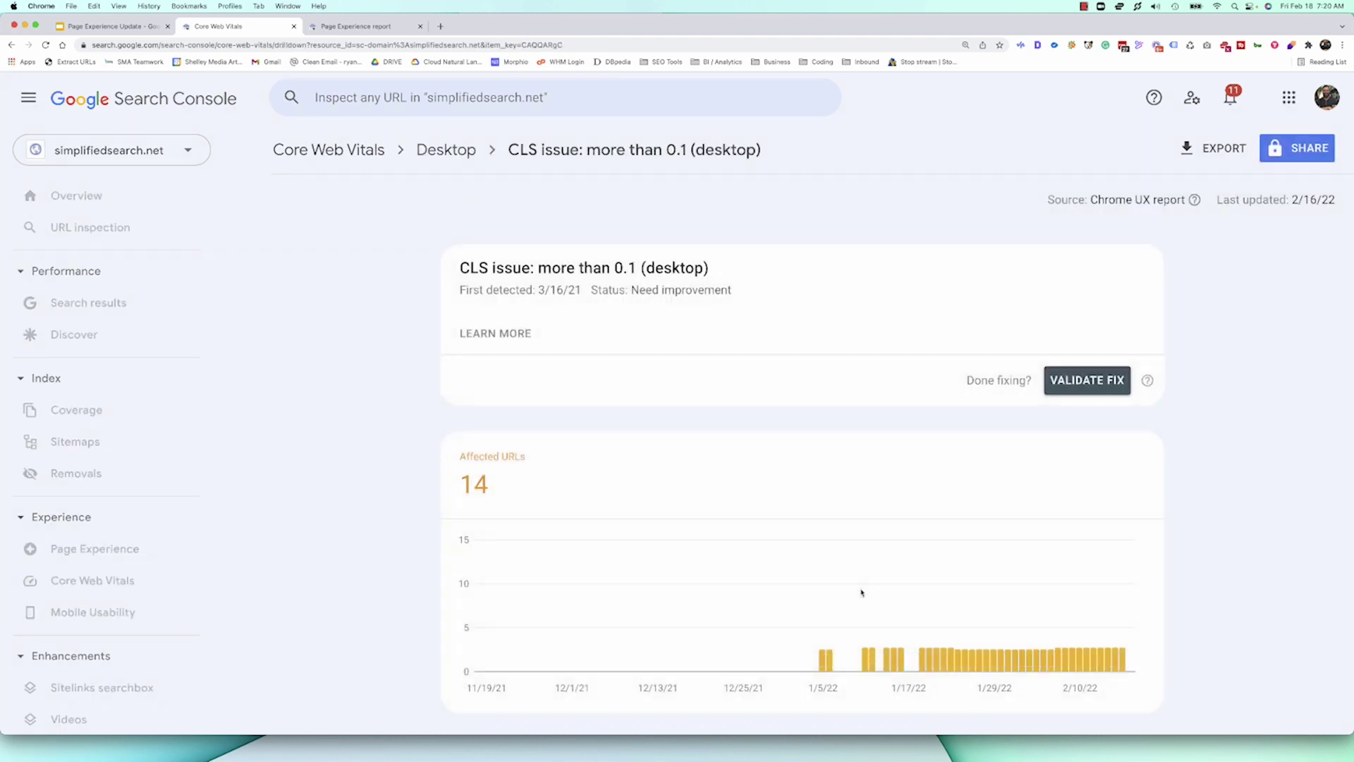
Show the structured-data-generator example's details: aggregate CLS 0.23 and similar affected URLs
scroll(894, 335, "down", 5)
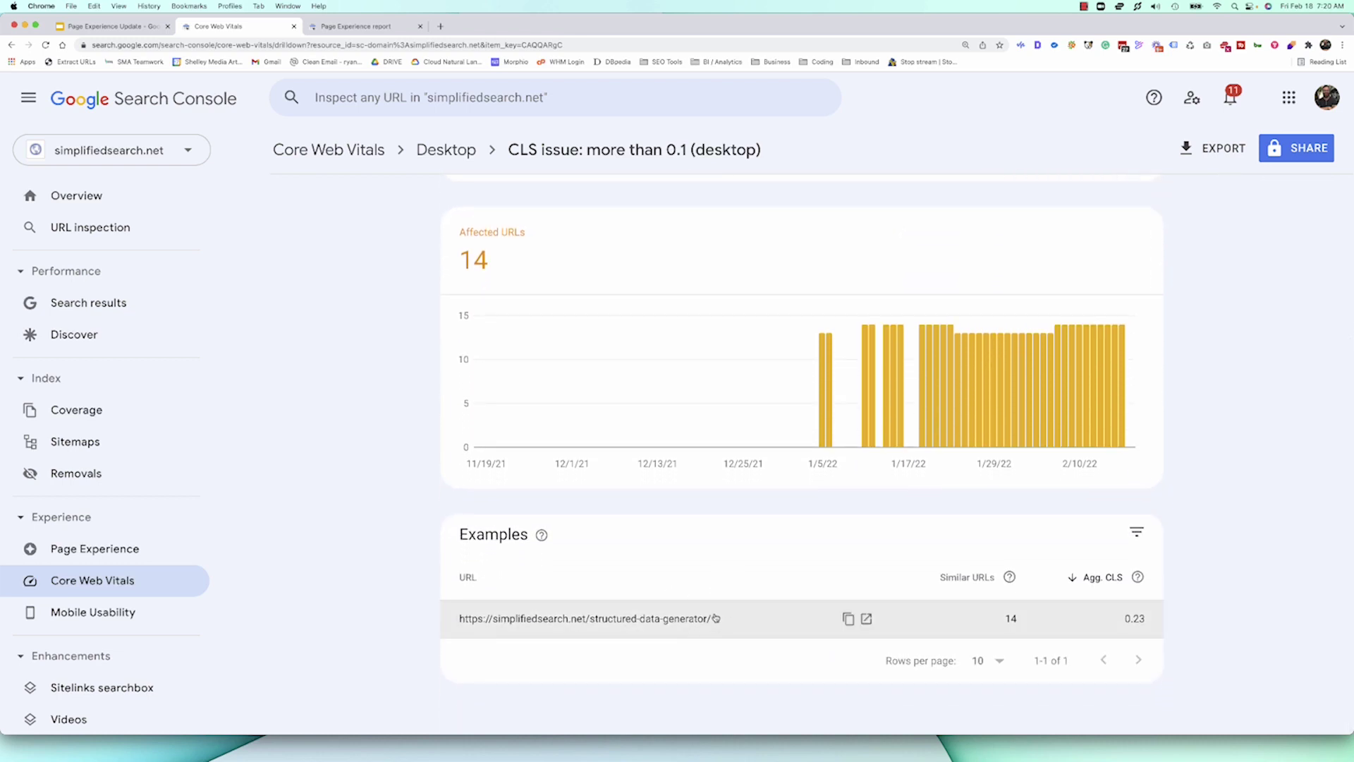
left_click(749, 617)
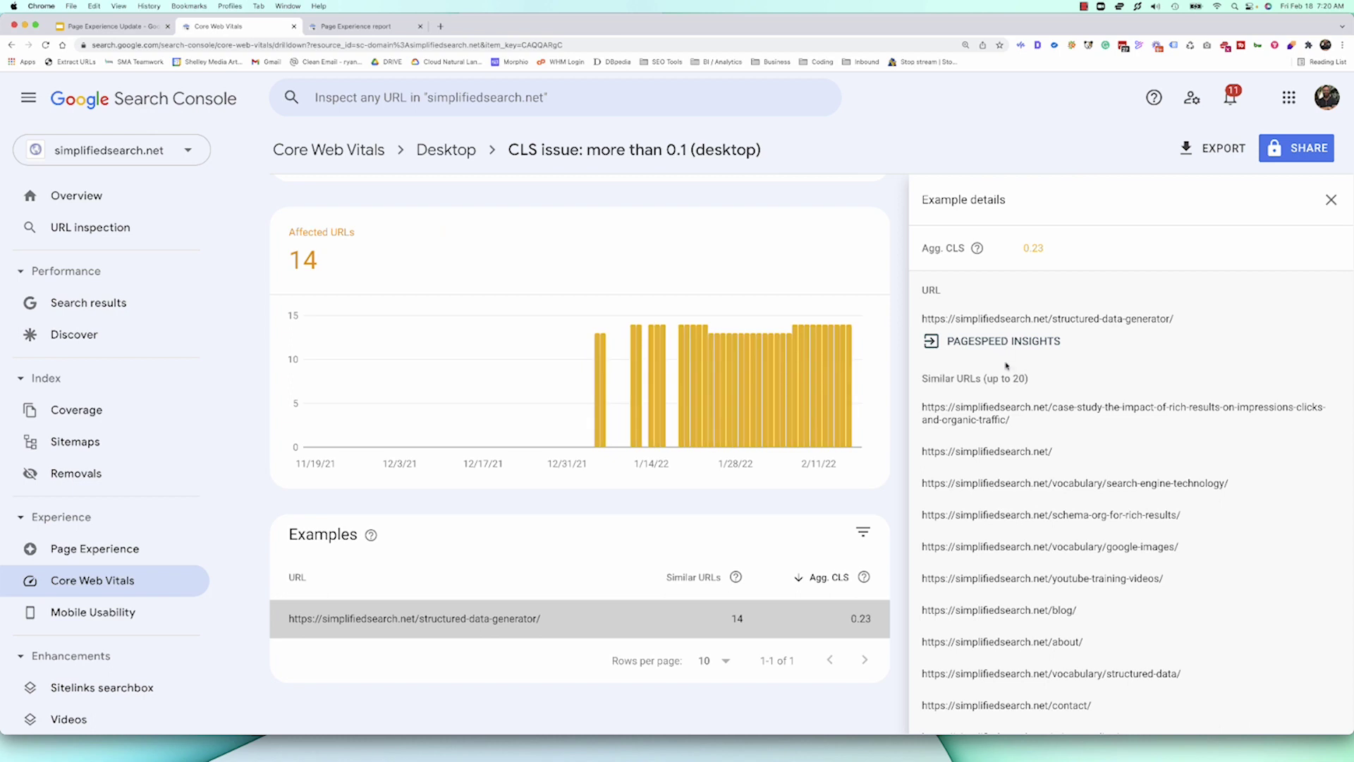
scroll(1007, 366, "down", 3)
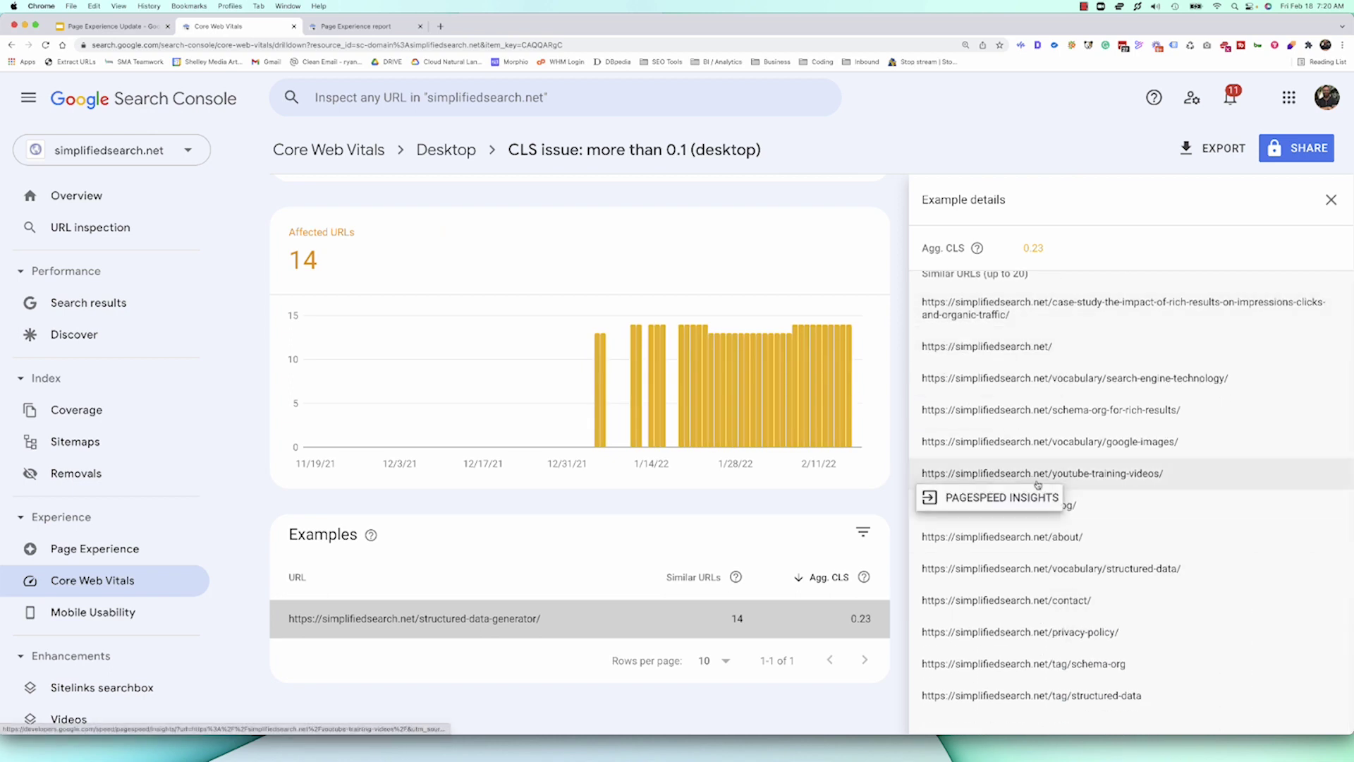
scroll(1001, 451, "up", 3)
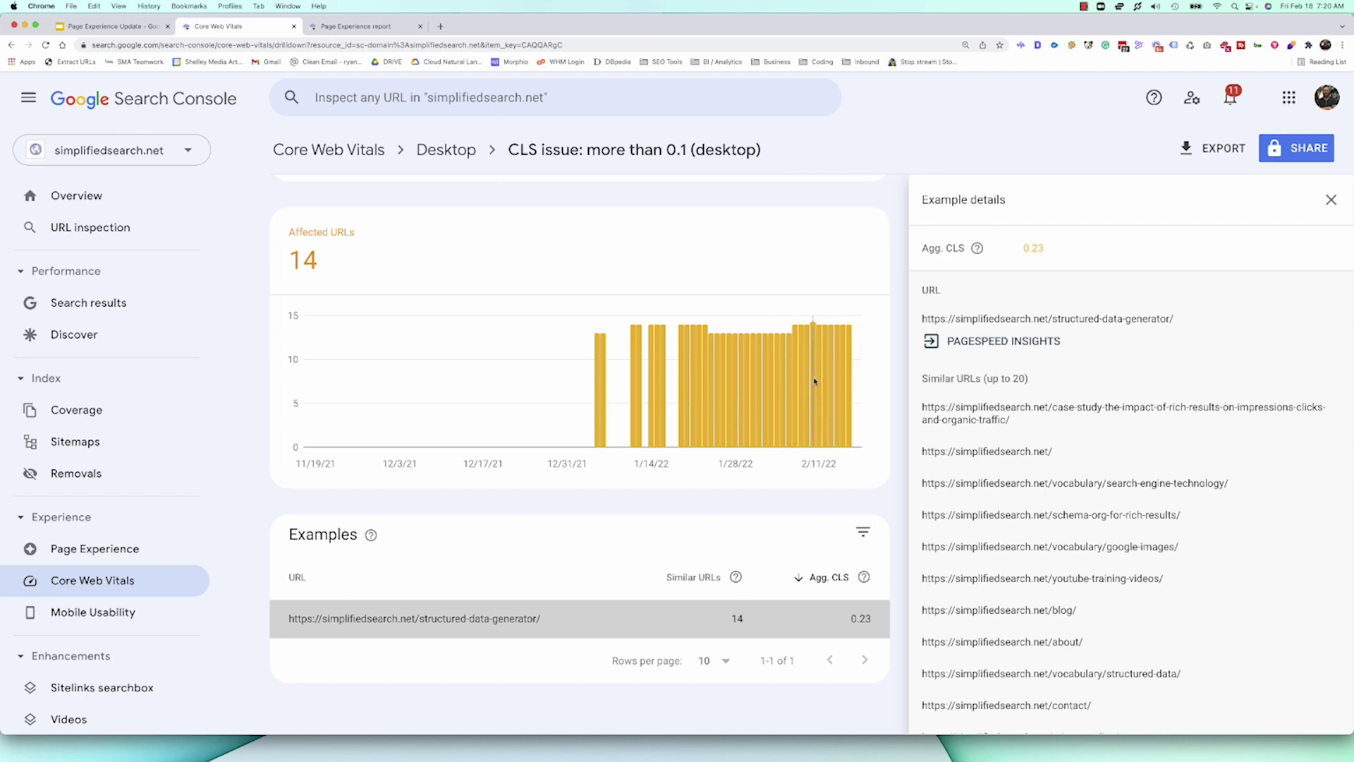
Run PageSpeed Insights on the structured-data-generator URL and view its mobile score of 12
left_click(1011, 339)
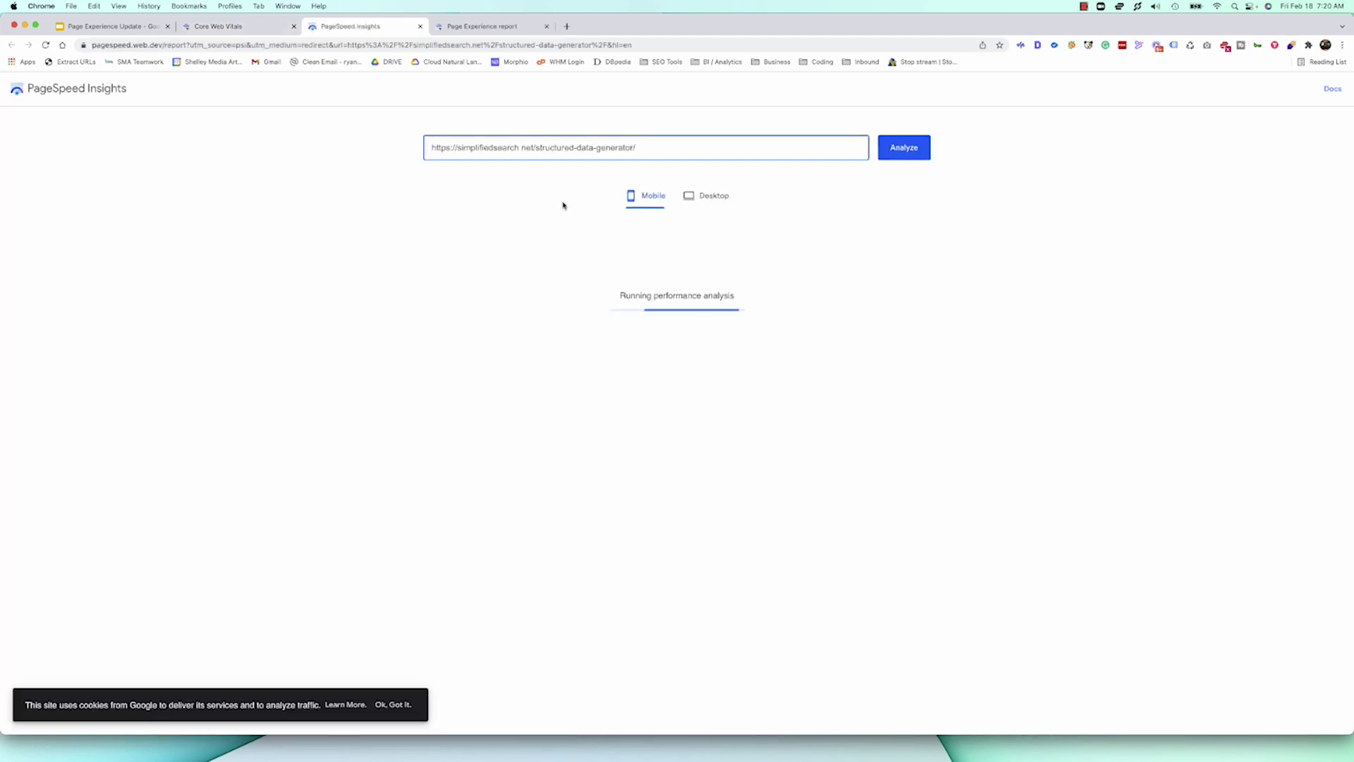
left_click(260, 29)
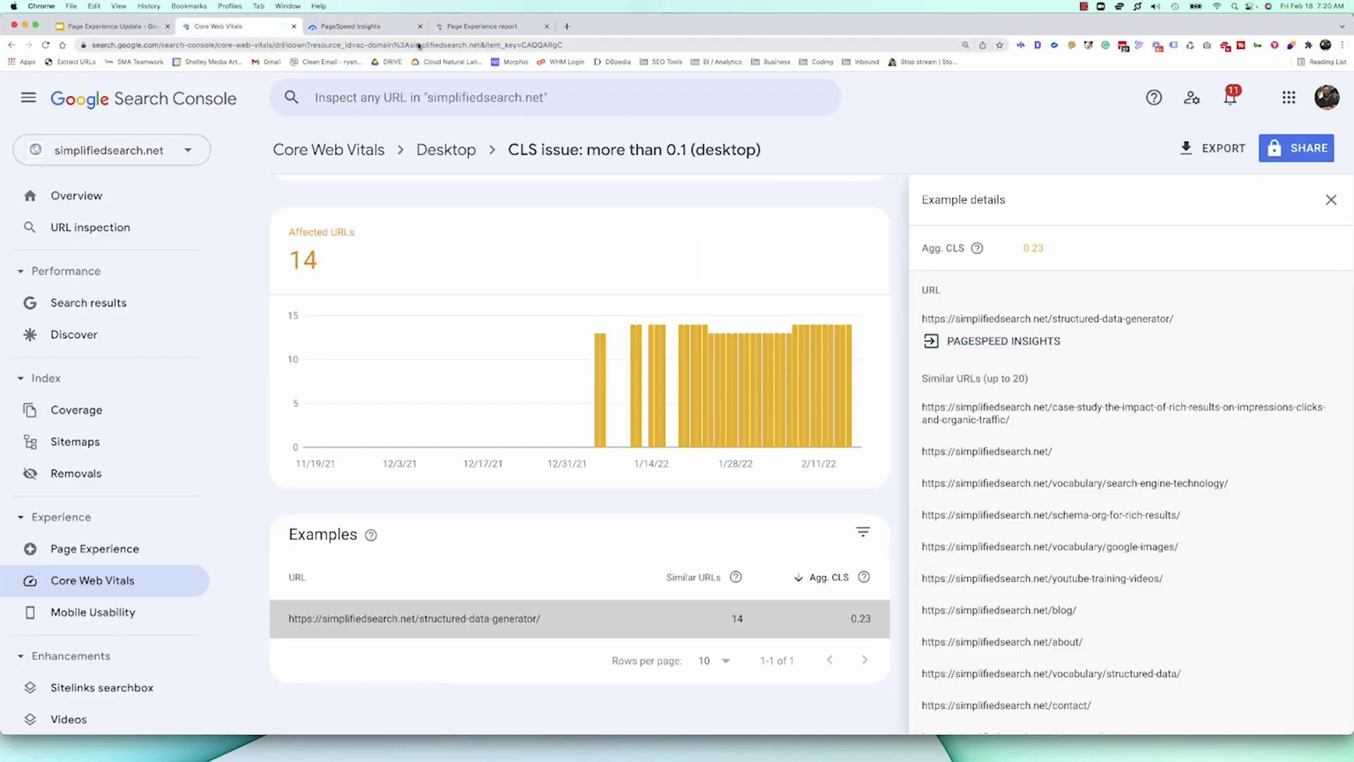
left_click(402, 28)
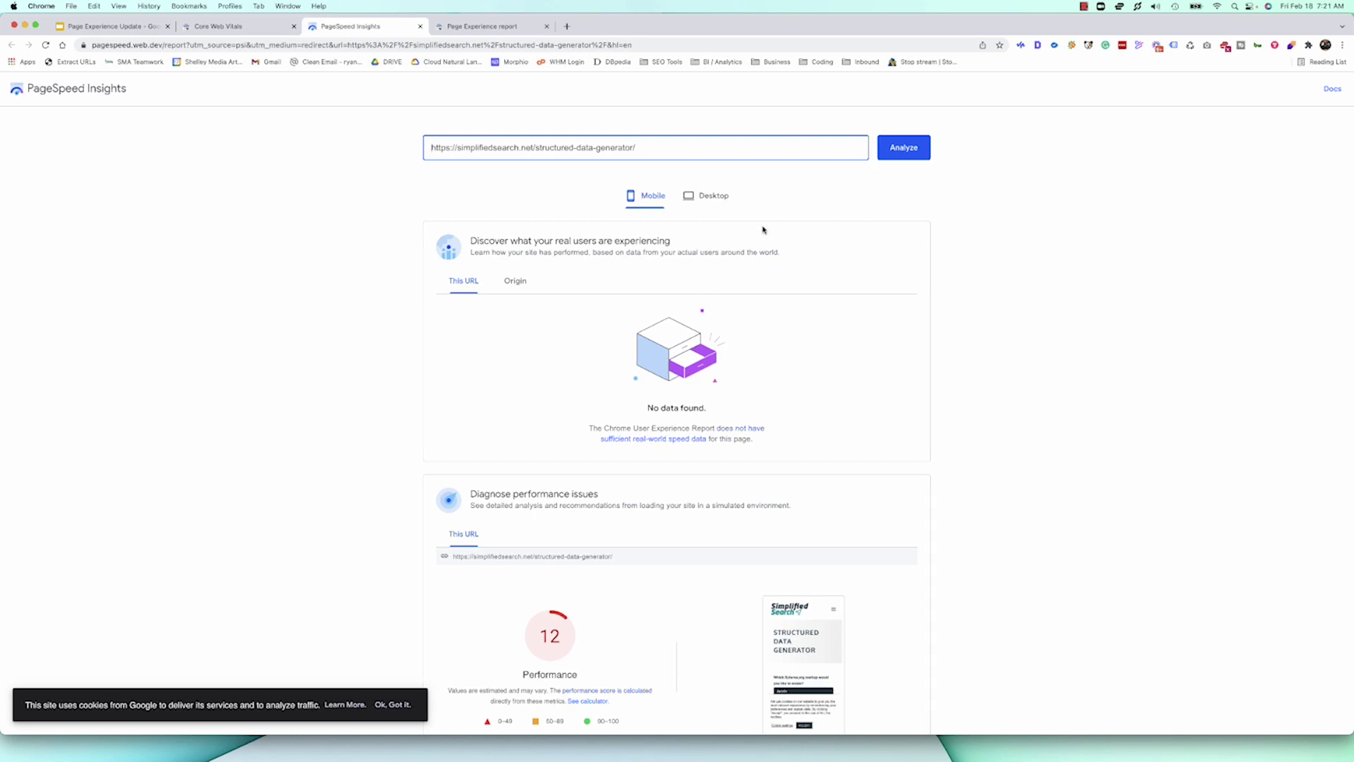
Show desktop results (Performance 47, CLS 0.331, LCP 2.9 s) and zoom the page in
left_click(715, 203)
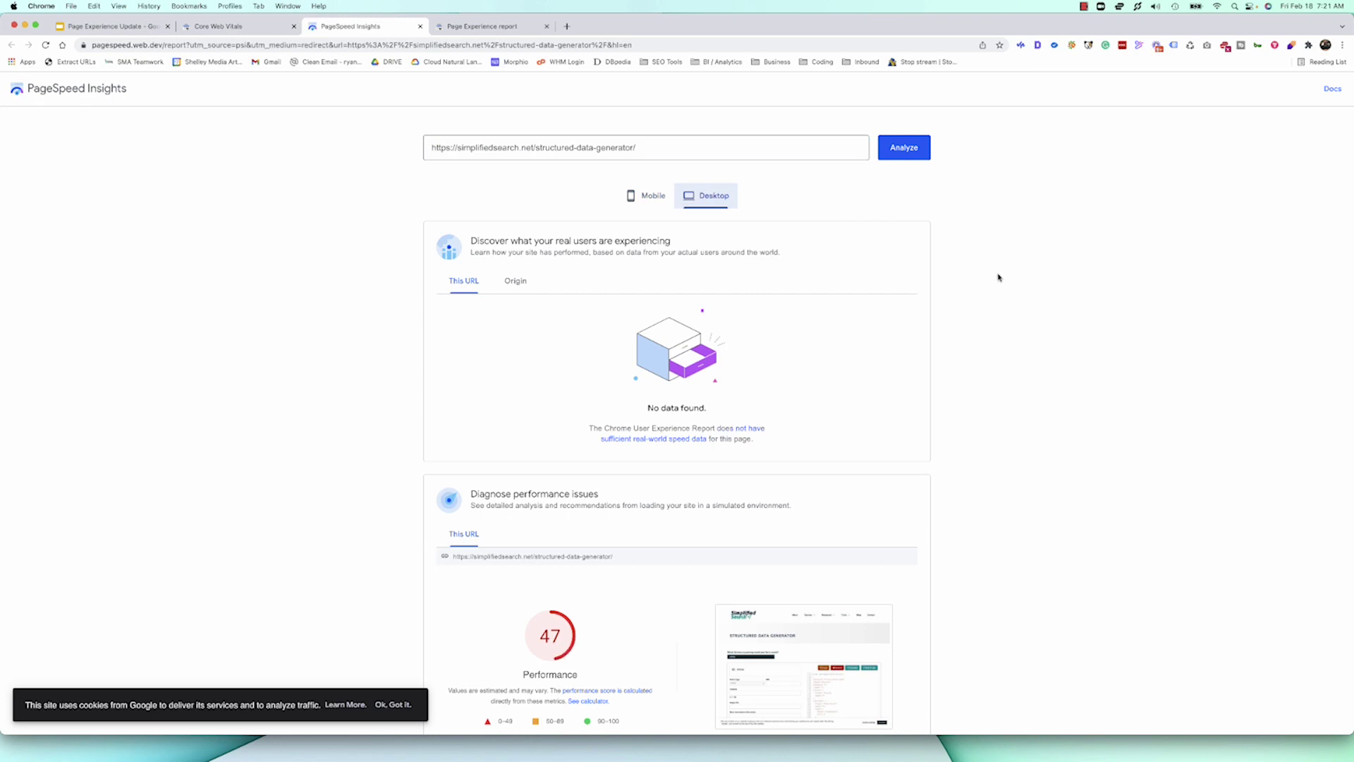
scroll(998, 278, "down", 3)
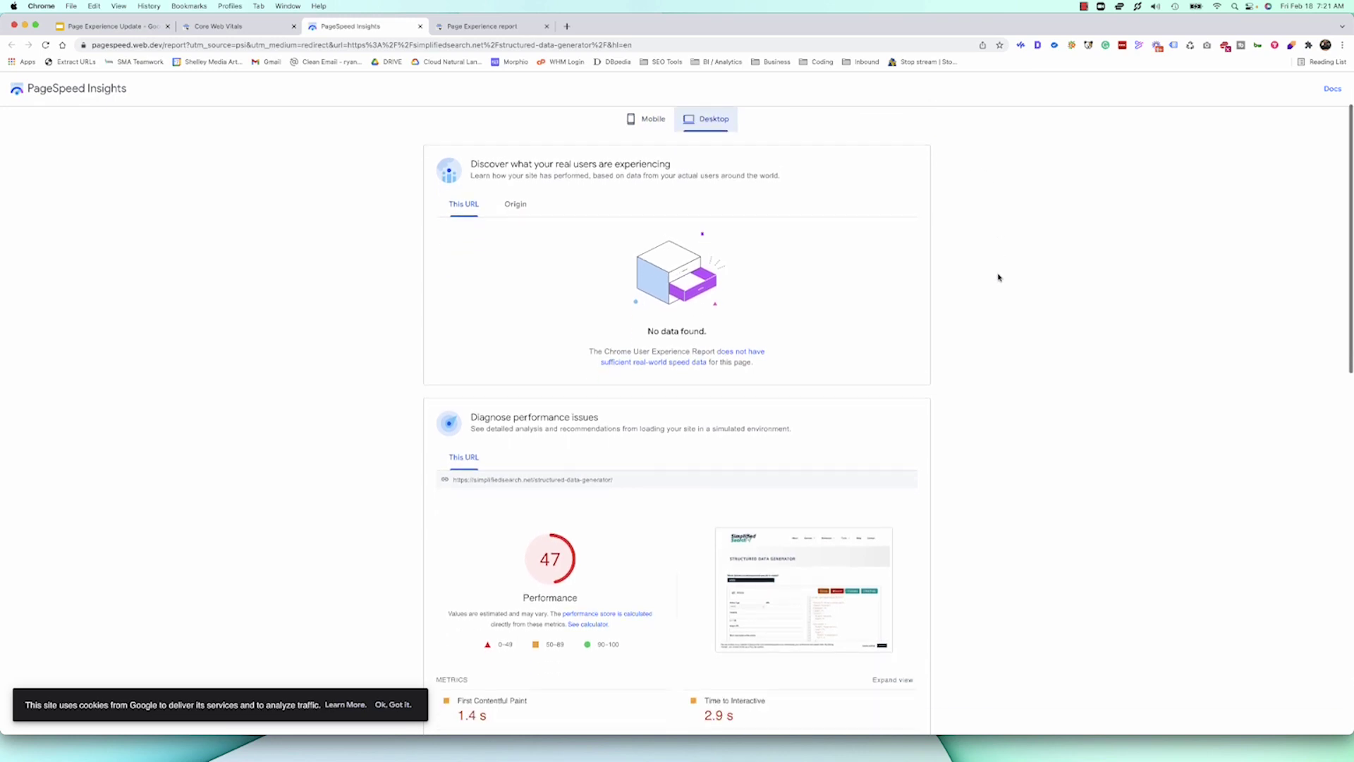
scroll(998, 278, "down", 3)
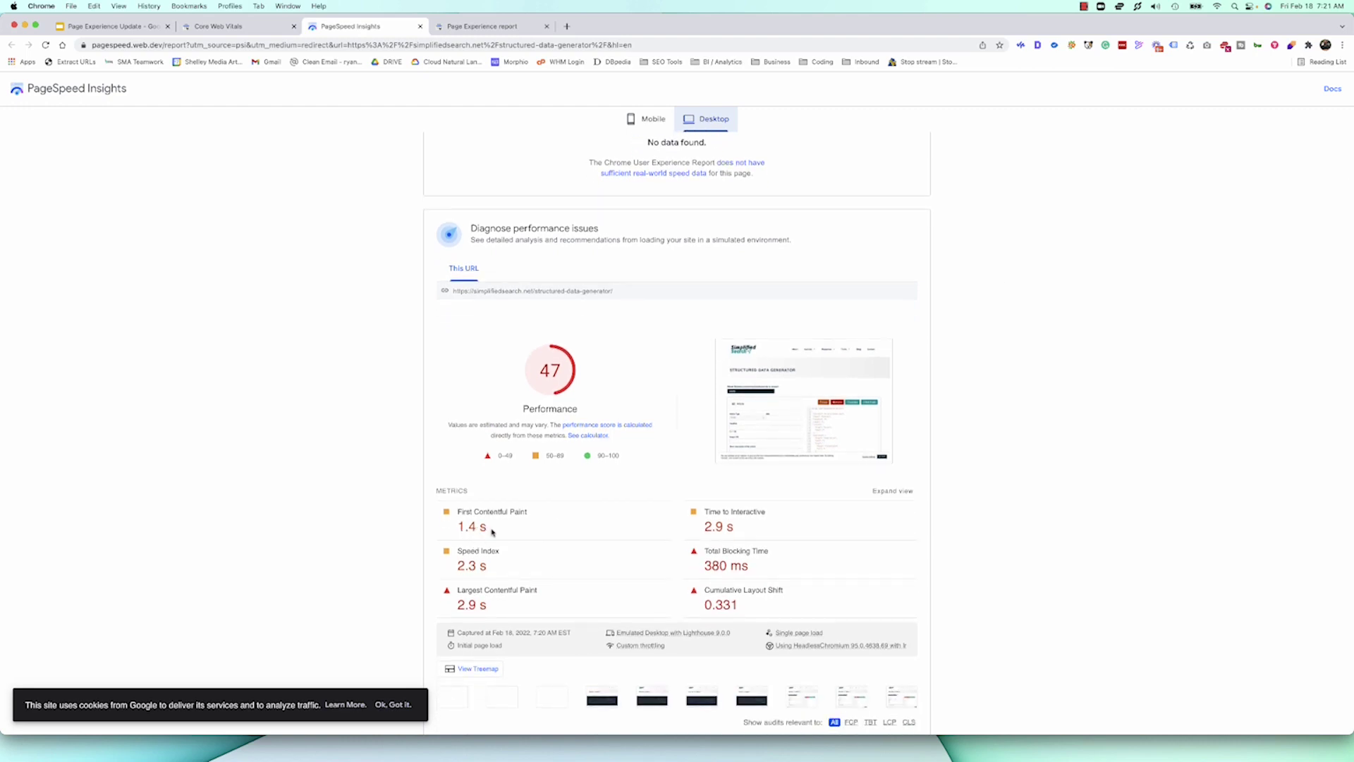
scroll(518, 537, "down", 1)
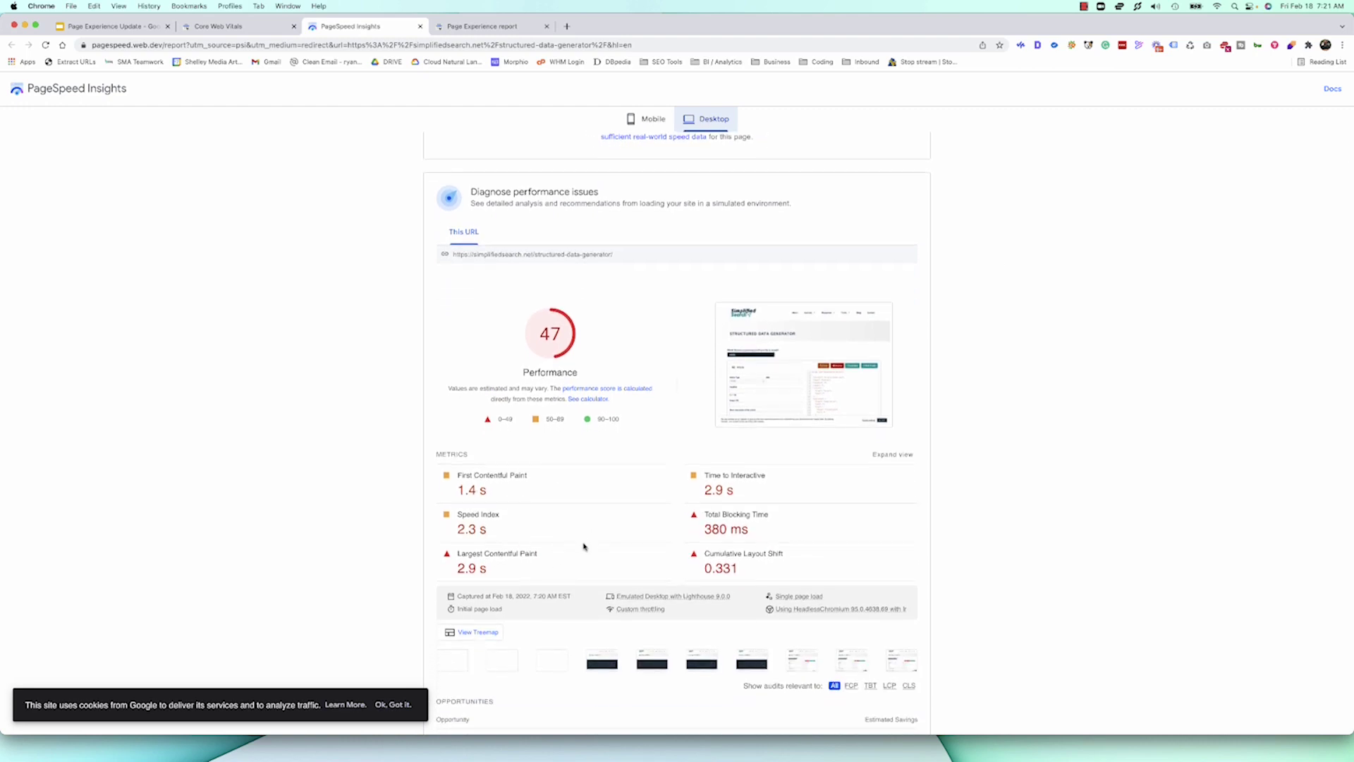
scroll(768, 498, "down", 2)
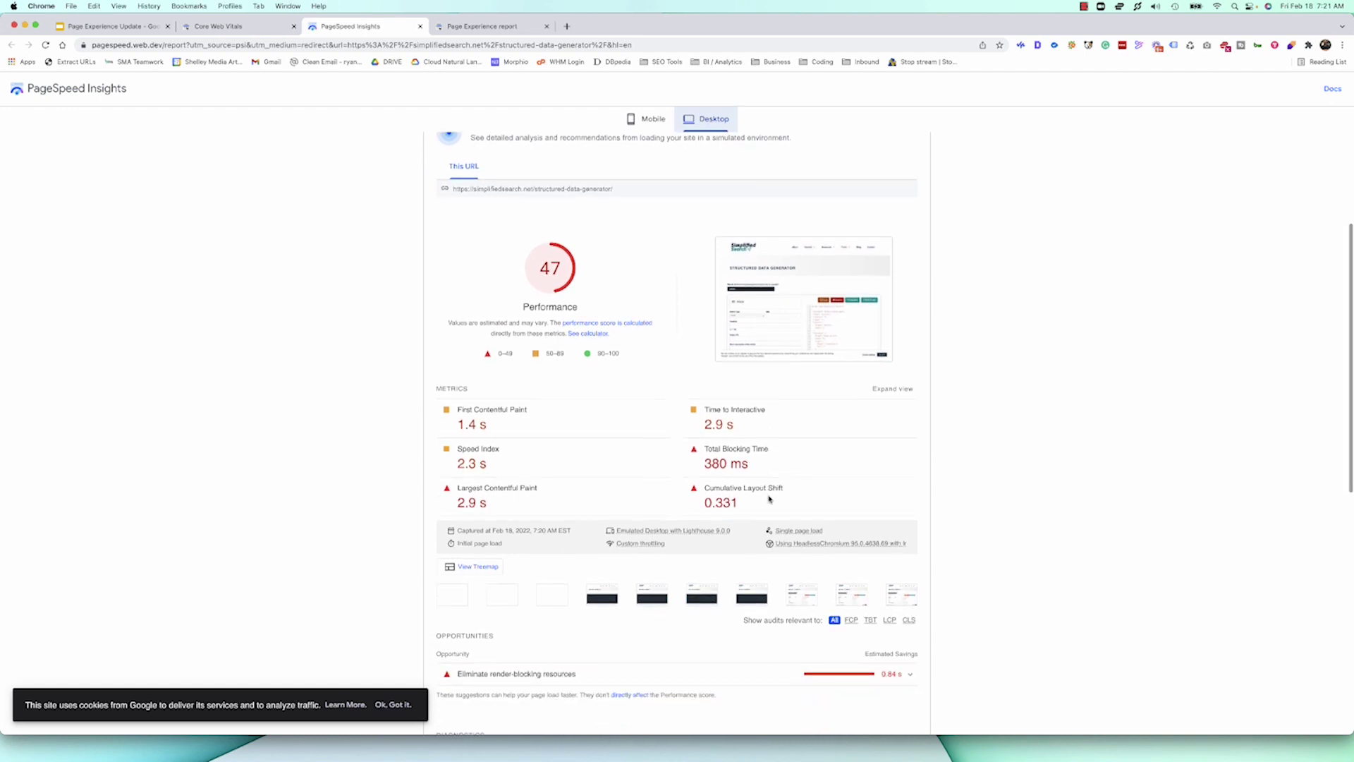
scroll(768, 498, "down", 2)
scroll(768, 499, "down", 1)
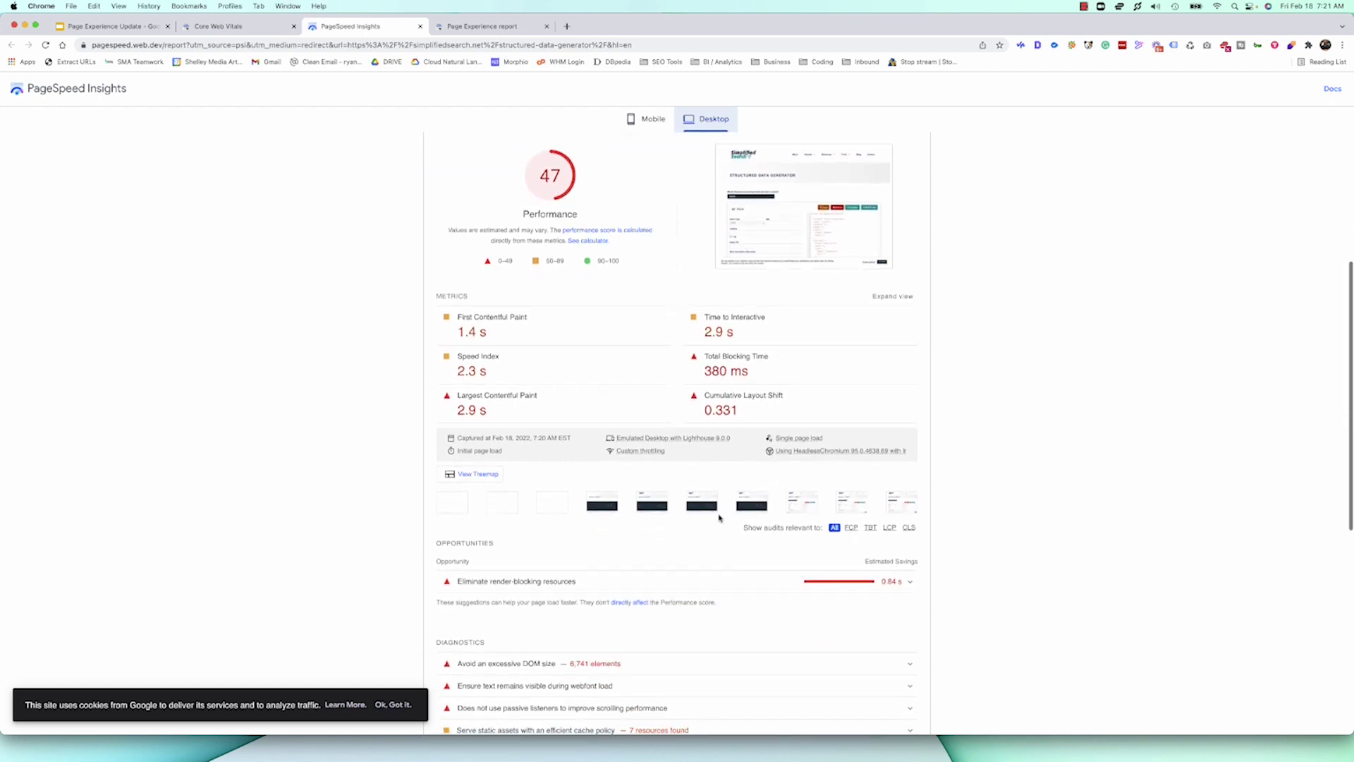
key("super+equal")
key("super+equal")
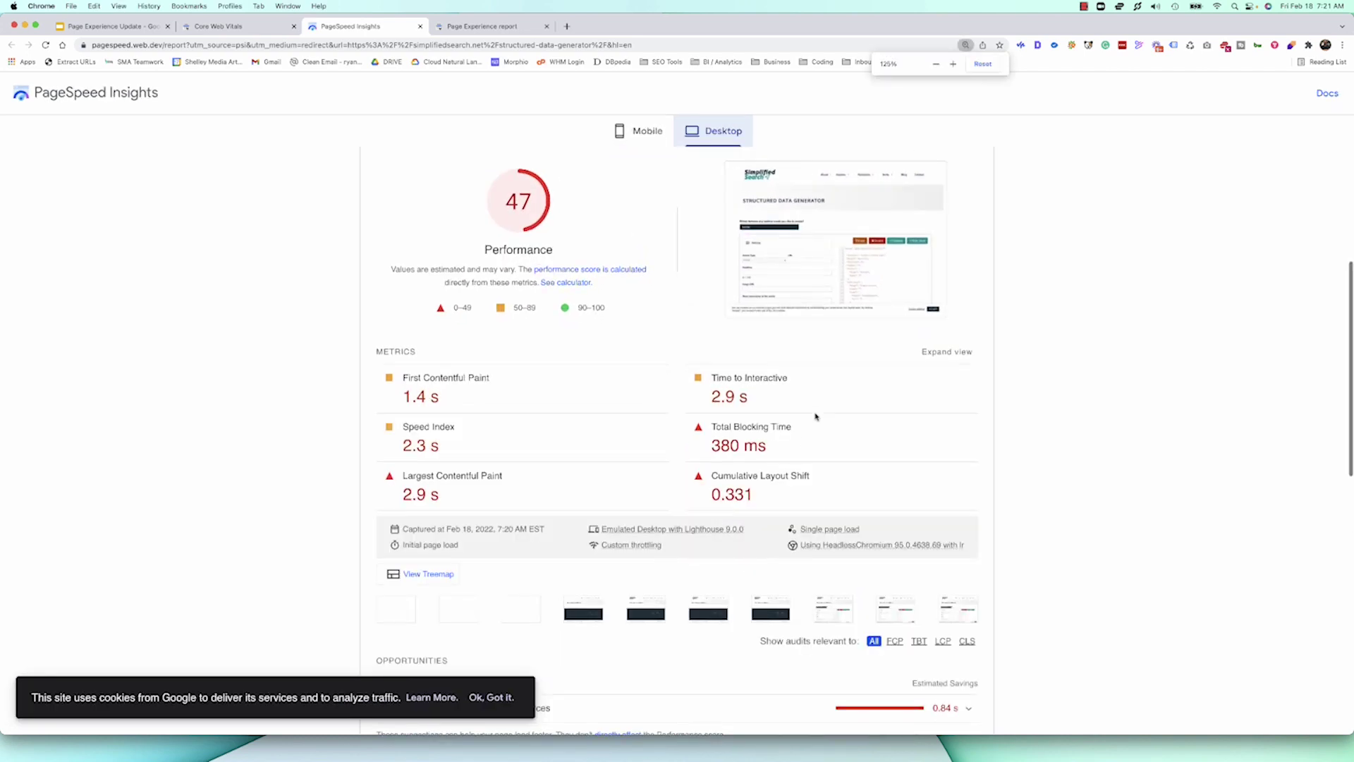
scroll(815, 416, "down", 5)
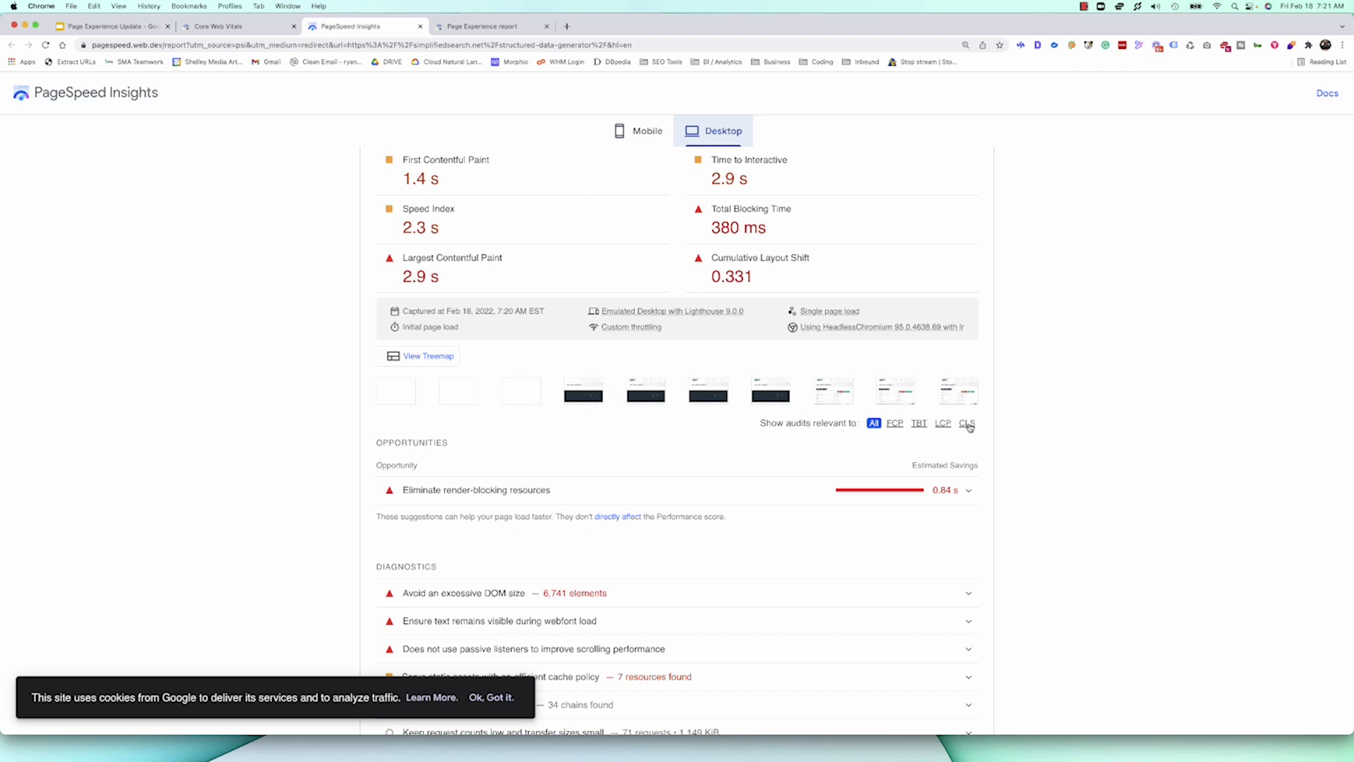
Filter audits to CLS and expand 'Avoid large layout shifts' to list the shifting elements
left_click(967, 423)
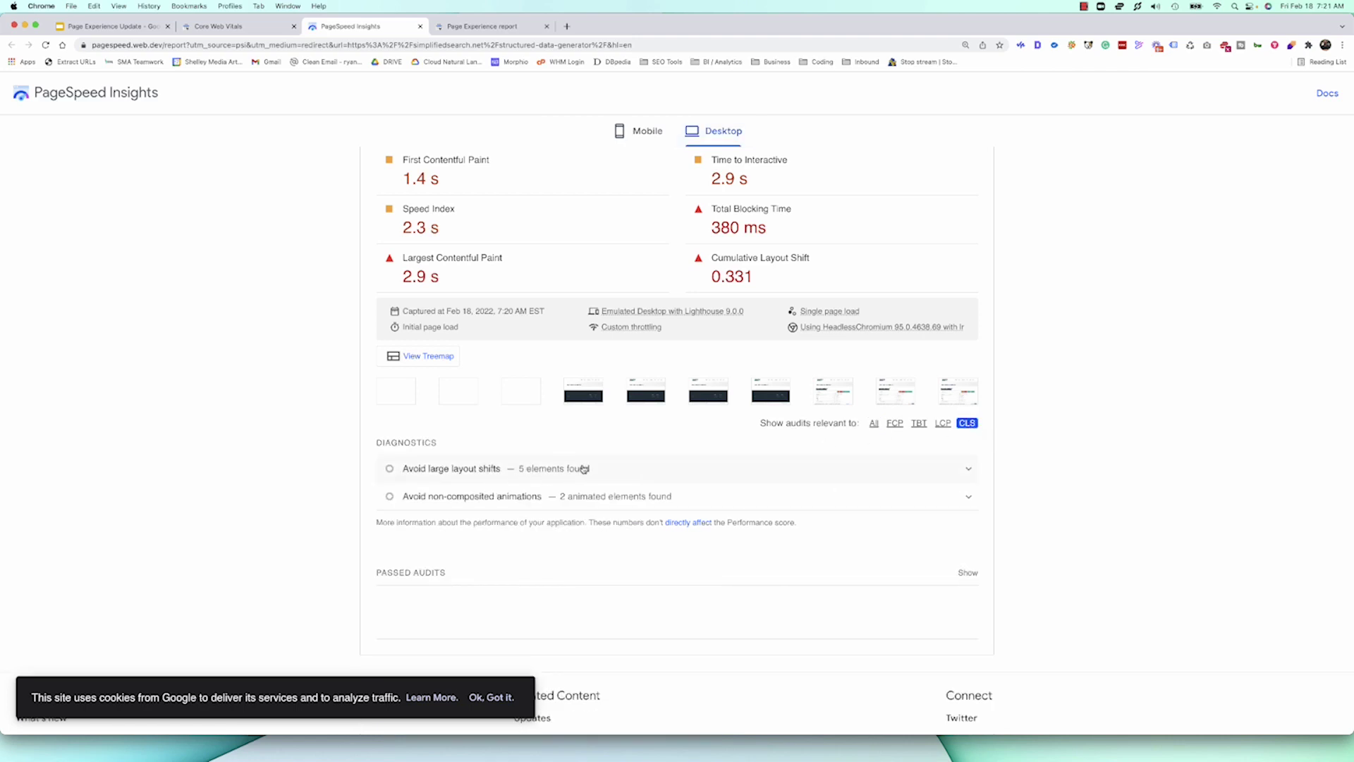
left_click(659, 470)
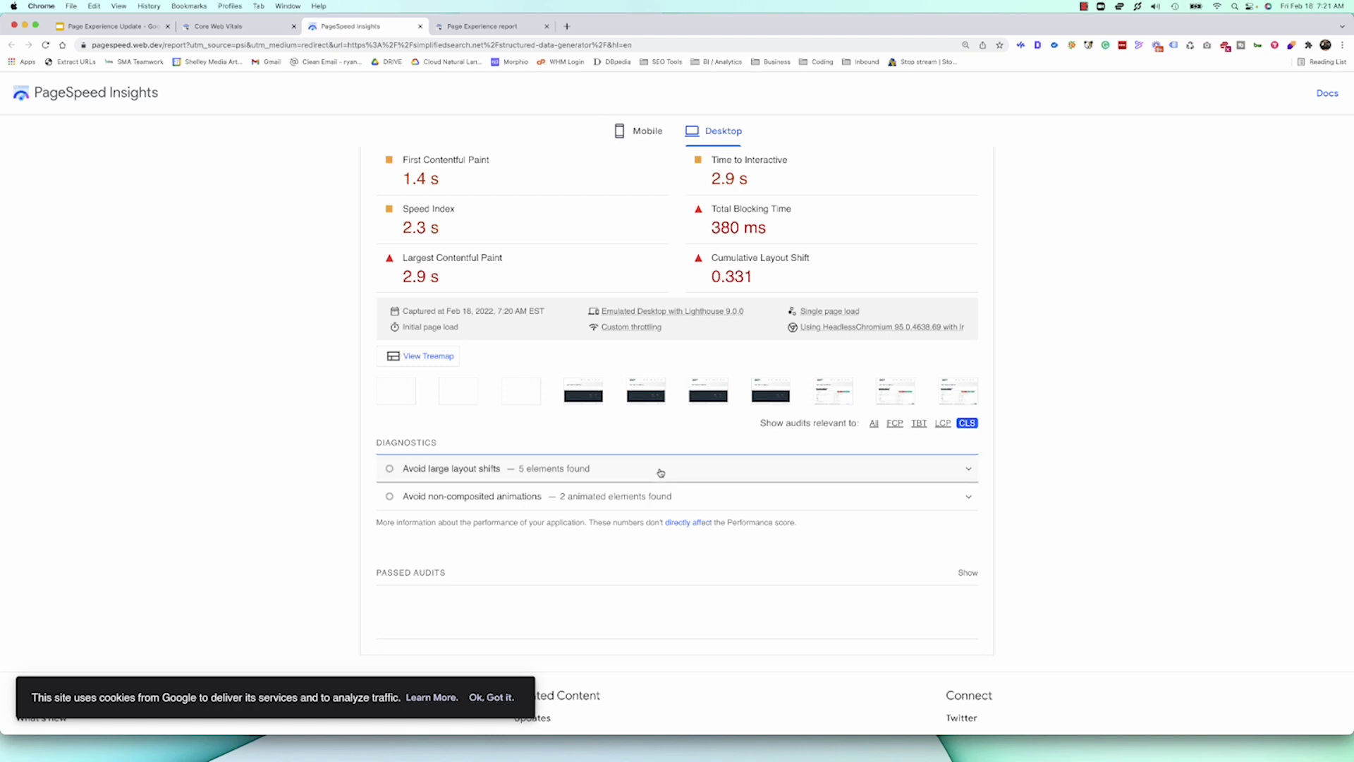
scroll(659, 473, "down", 5)
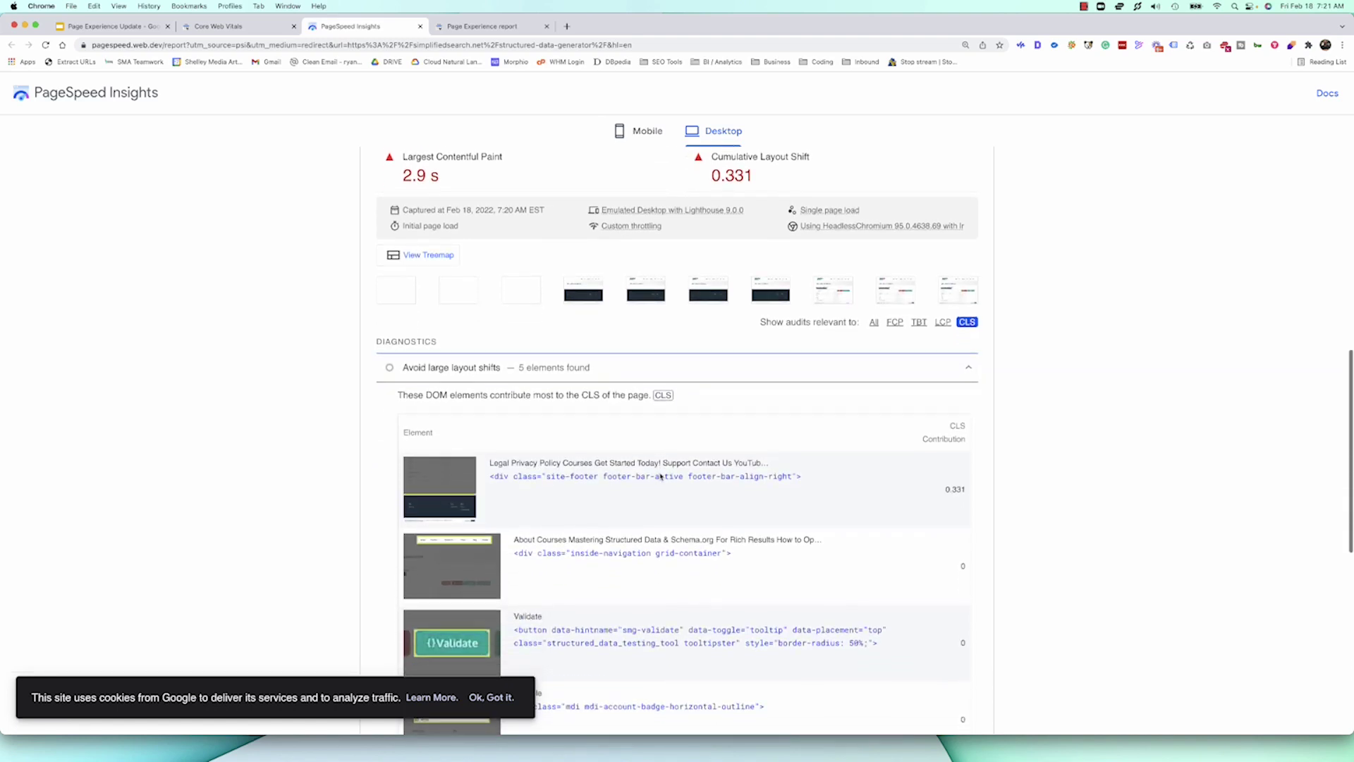
scroll(659, 472, "down", 5)
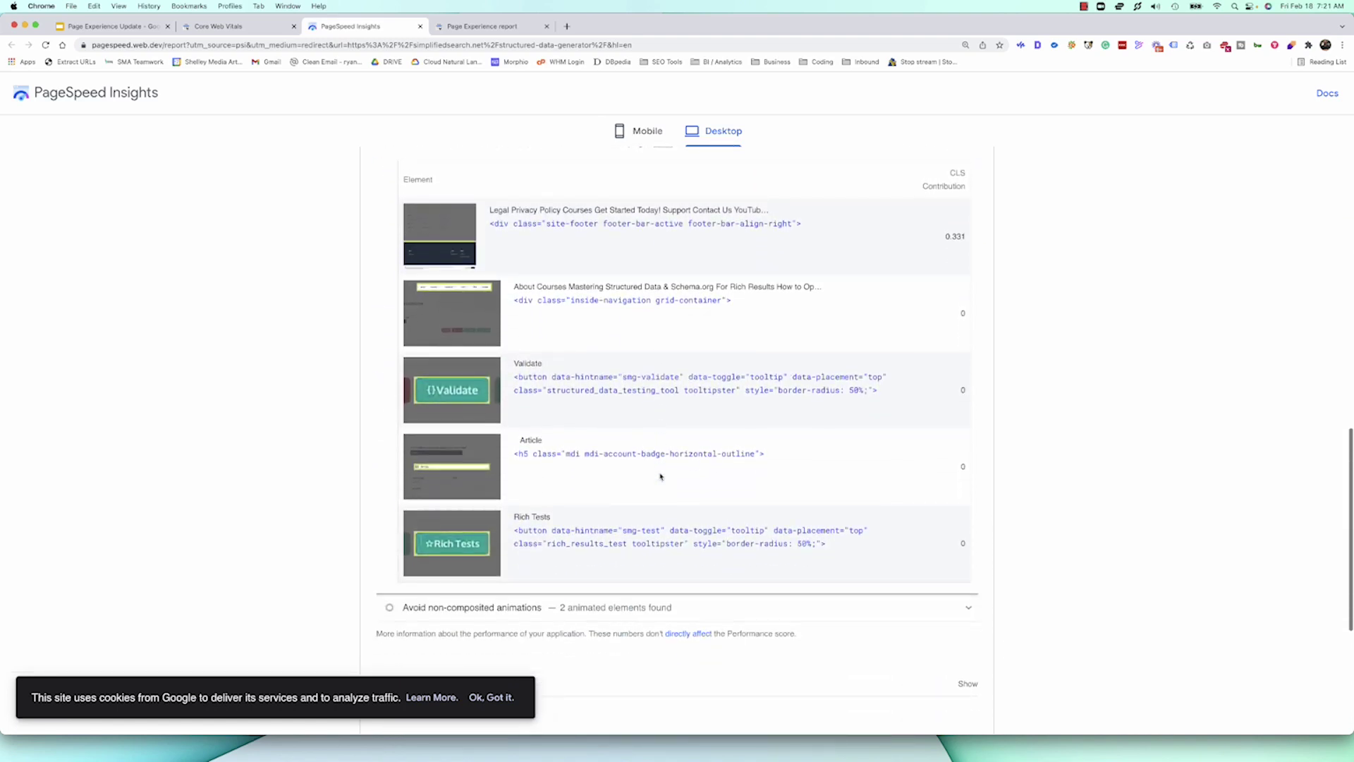
scroll(661, 477, "down", 2)
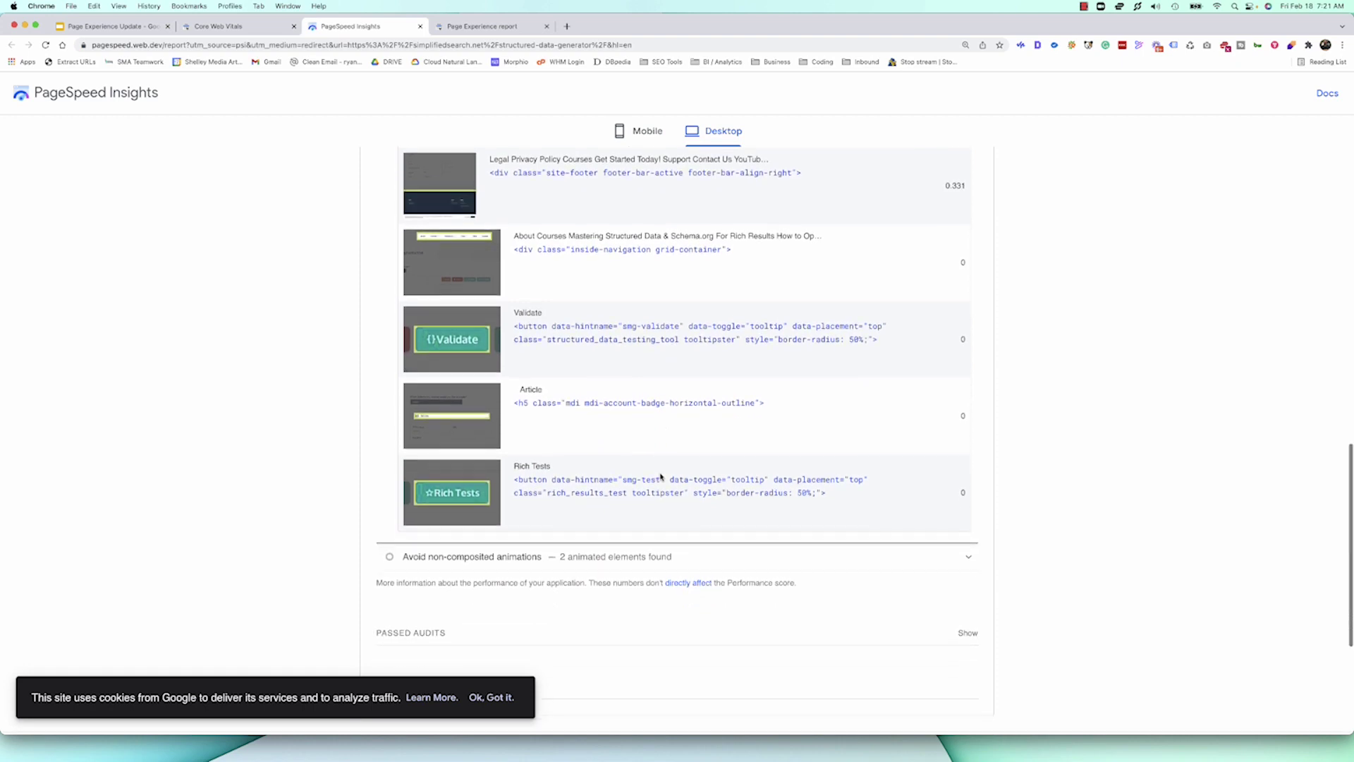
Expand 'Avoid non-composited animations', then filter the audits to LCP
left_click(680, 558)
scroll(688, 532, "down", 7)
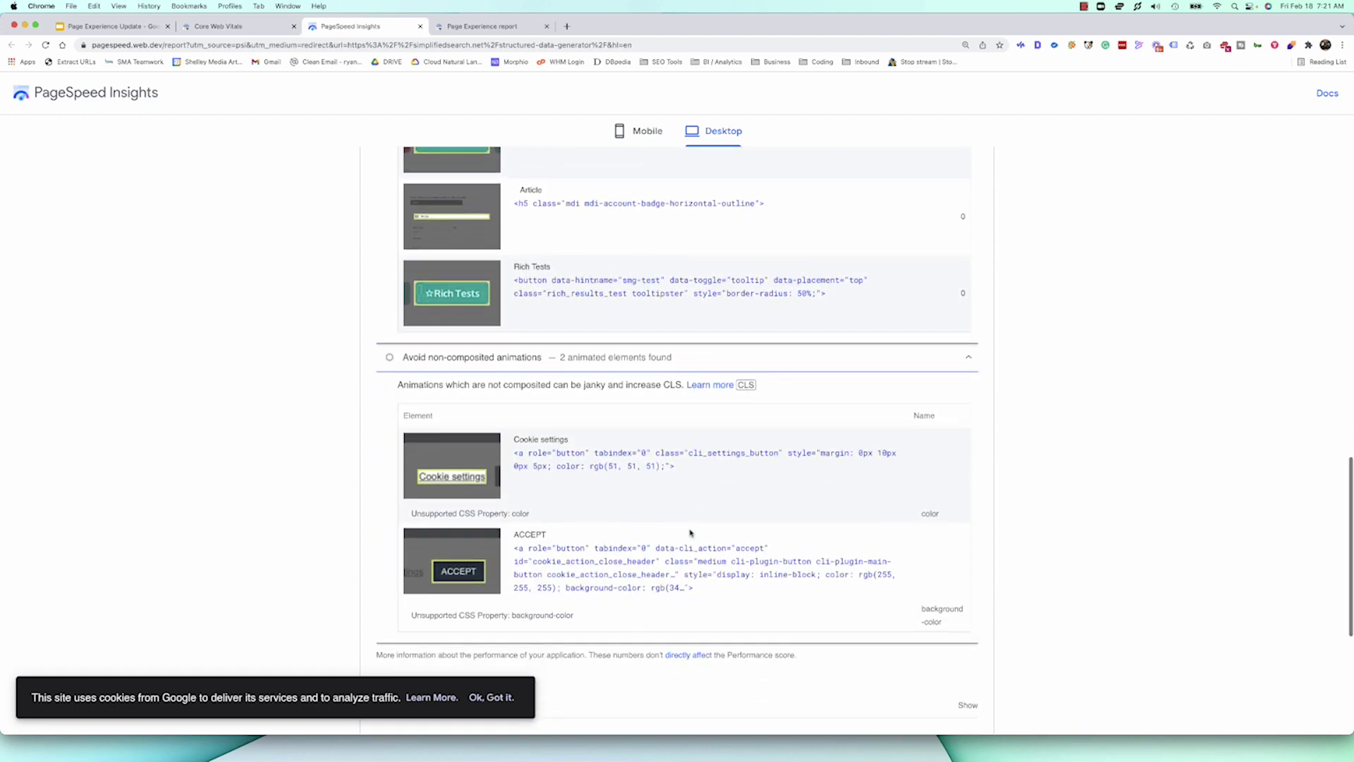
scroll(796, 476, "up", 12)
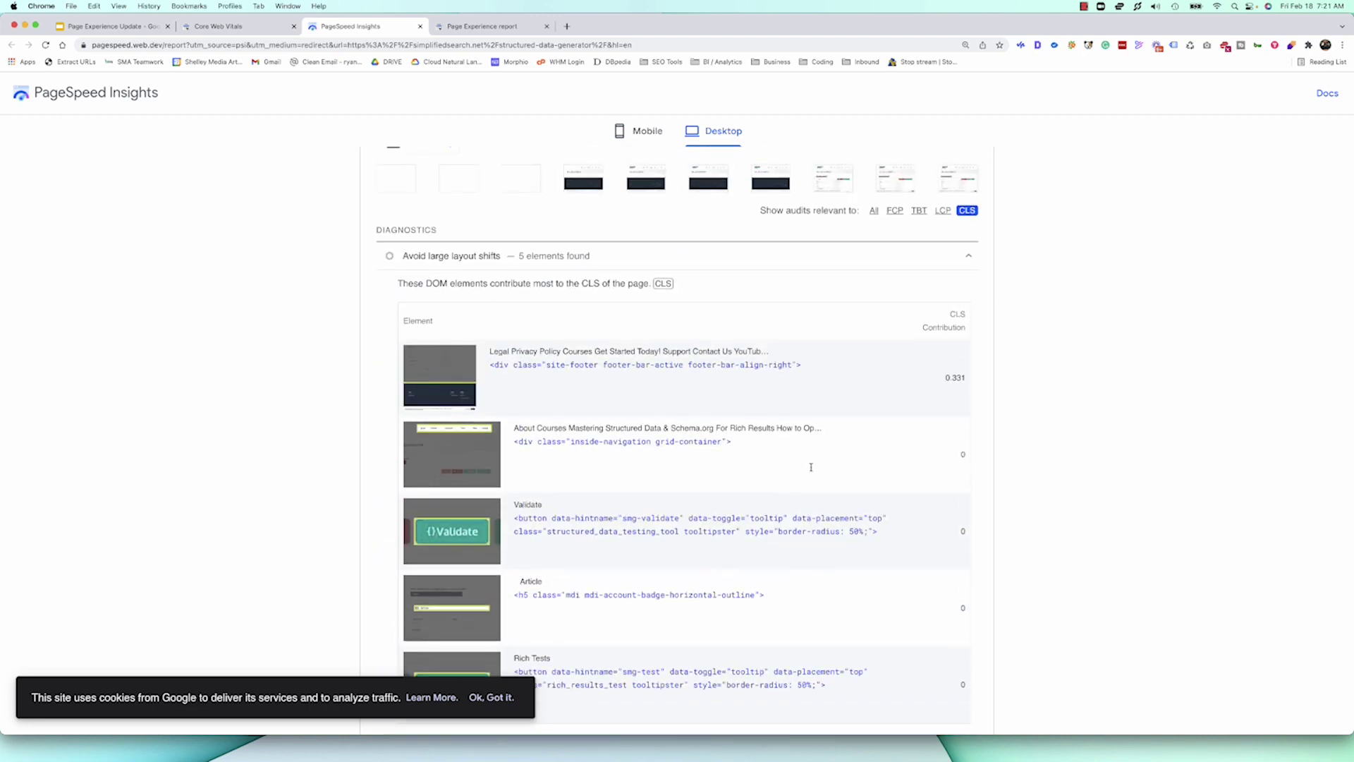
left_click(942, 211)
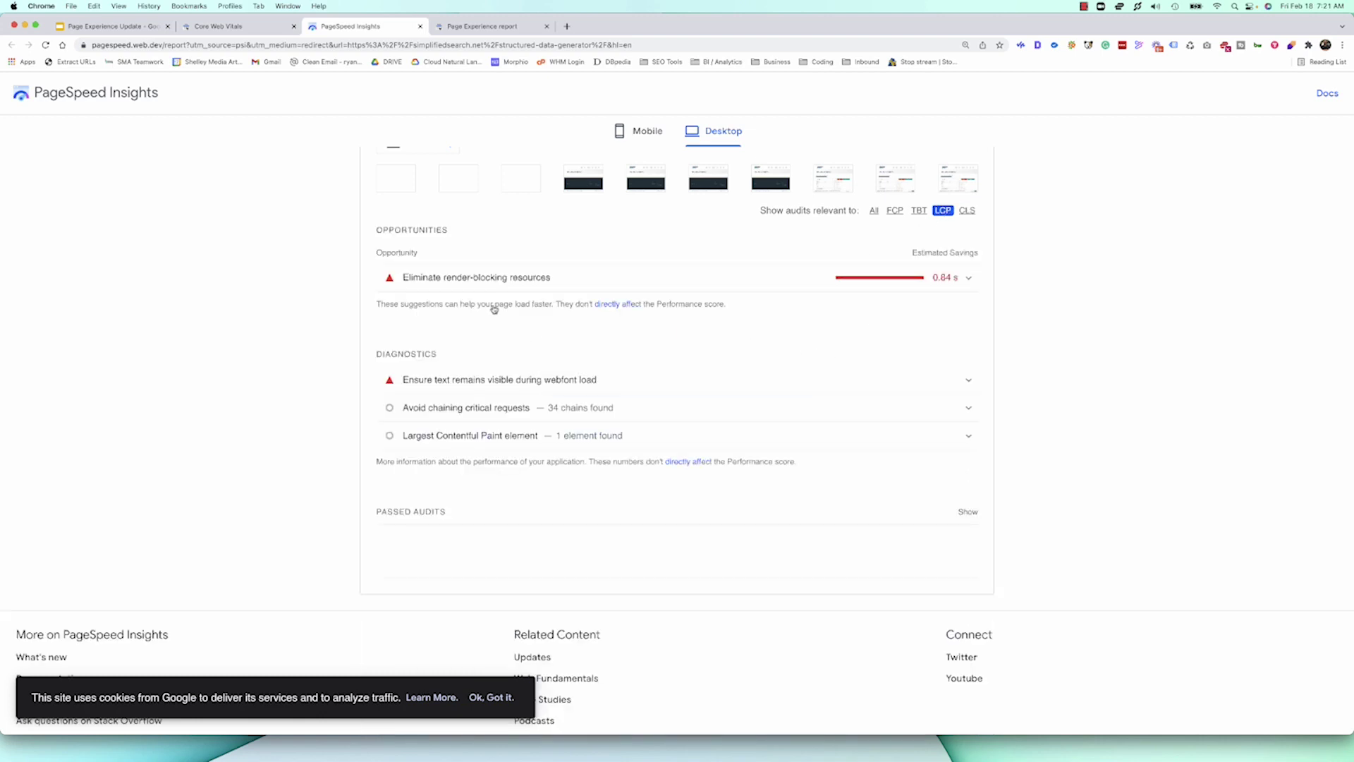
Review the render-blocking resources breakdown, highlighting the optimization-plugin warning
left_click(674, 282)
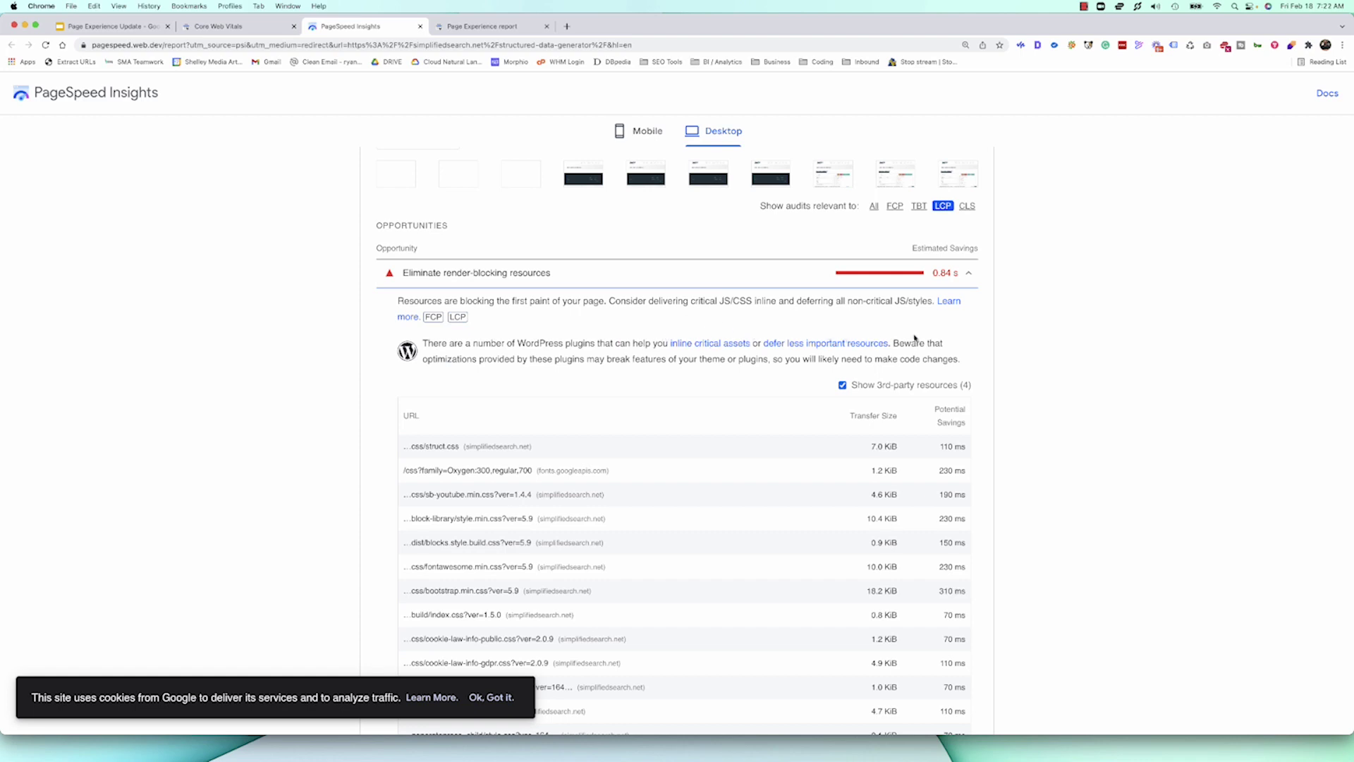
left_click_drag(896, 344, 962, 360)
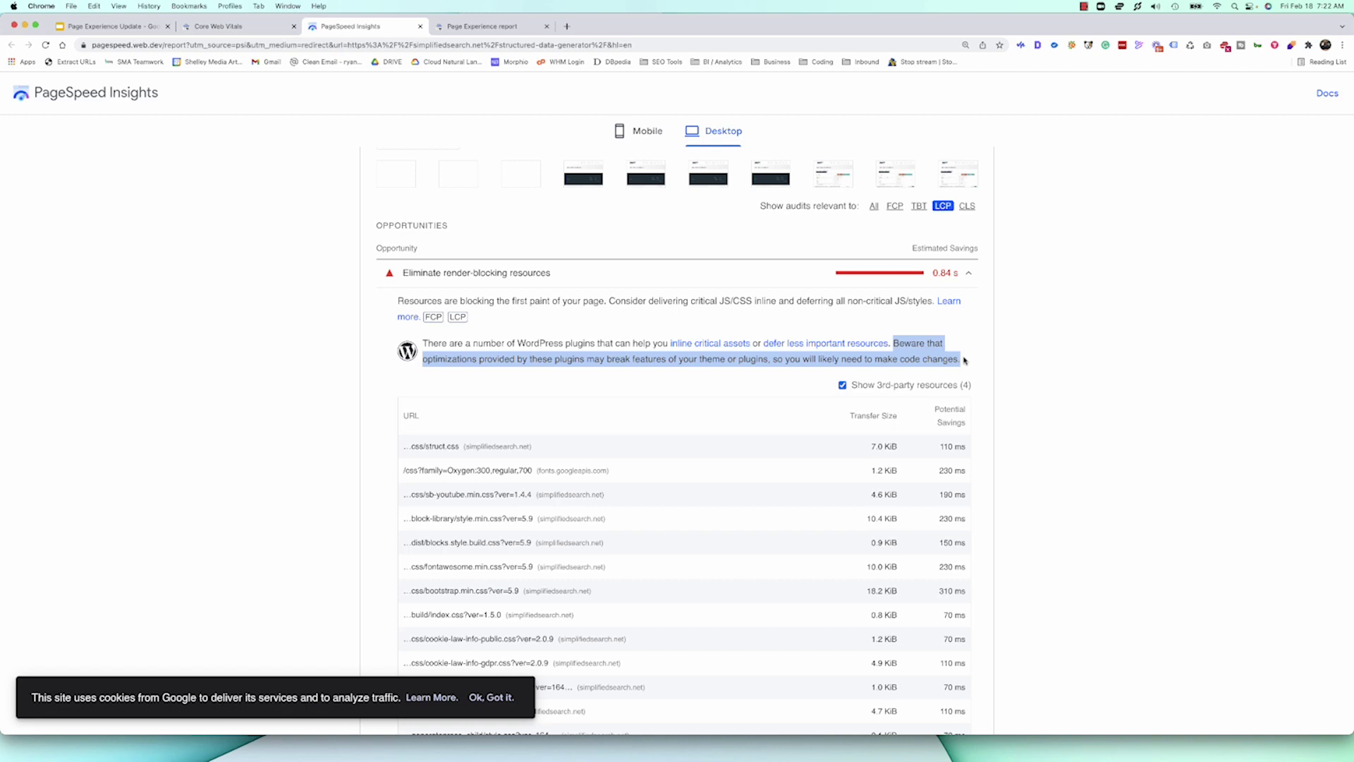
left_click(969, 274)
Filter audits to FCP and reopen the render-blocking breakdown listing struct.css and others
left_click(899, 207)
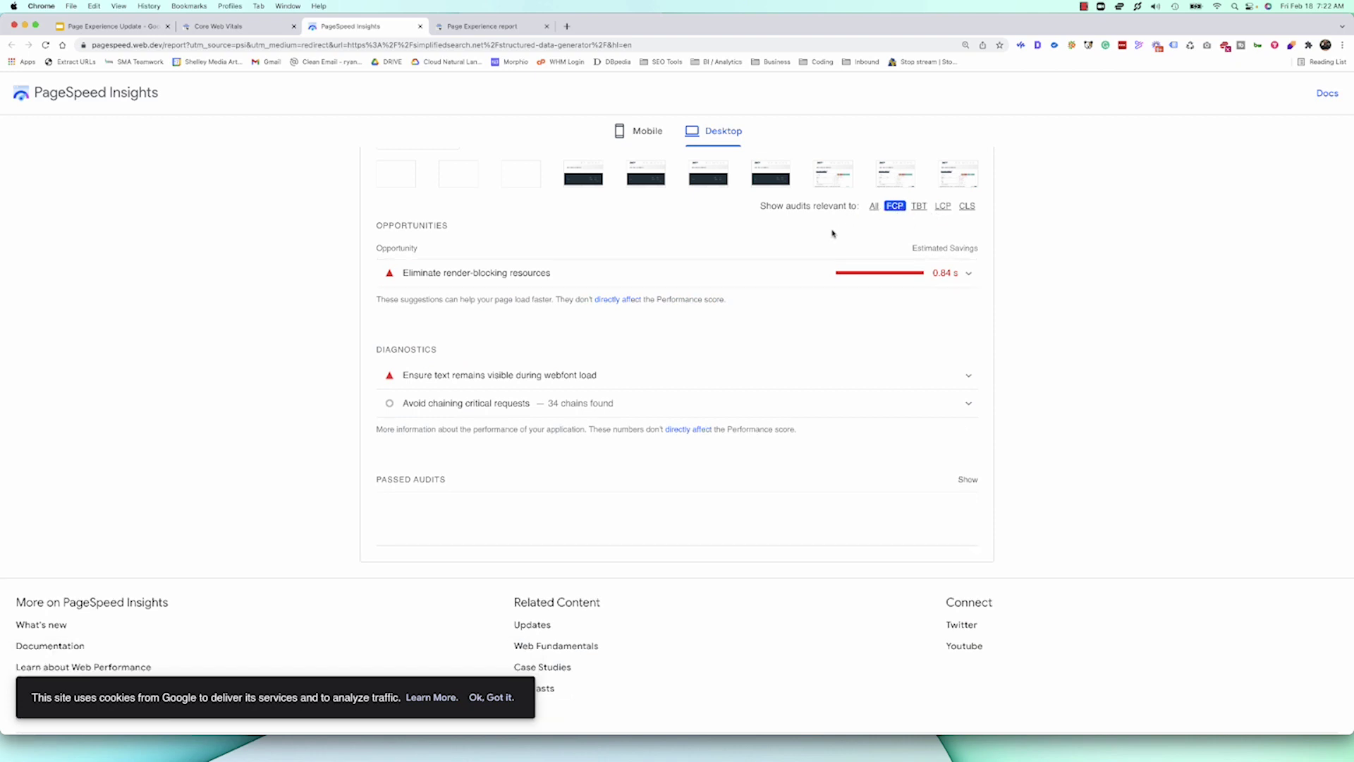
scroll(854, 267, "up", 1)
scroll(854, 267, "up", 1)
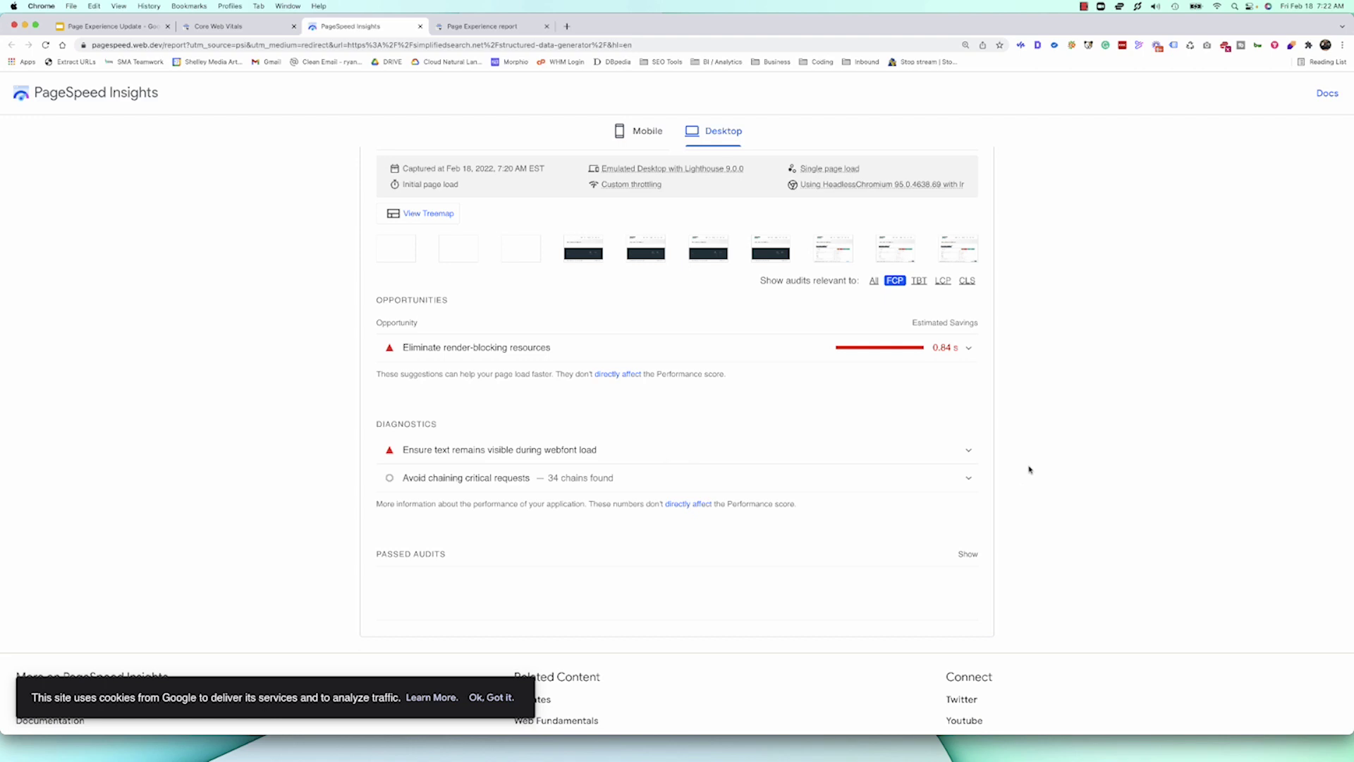
scroll(1029, 469, "up", 1)
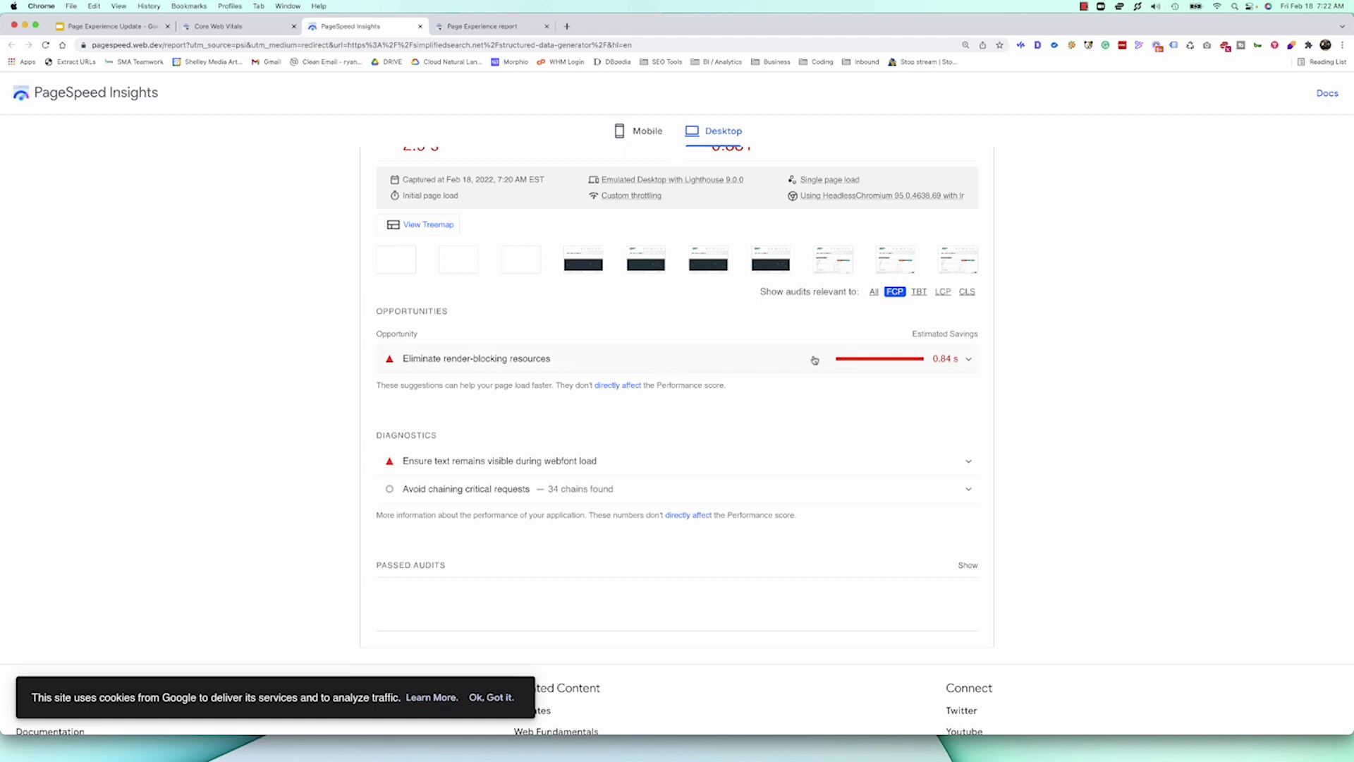
left_click(966, 361)
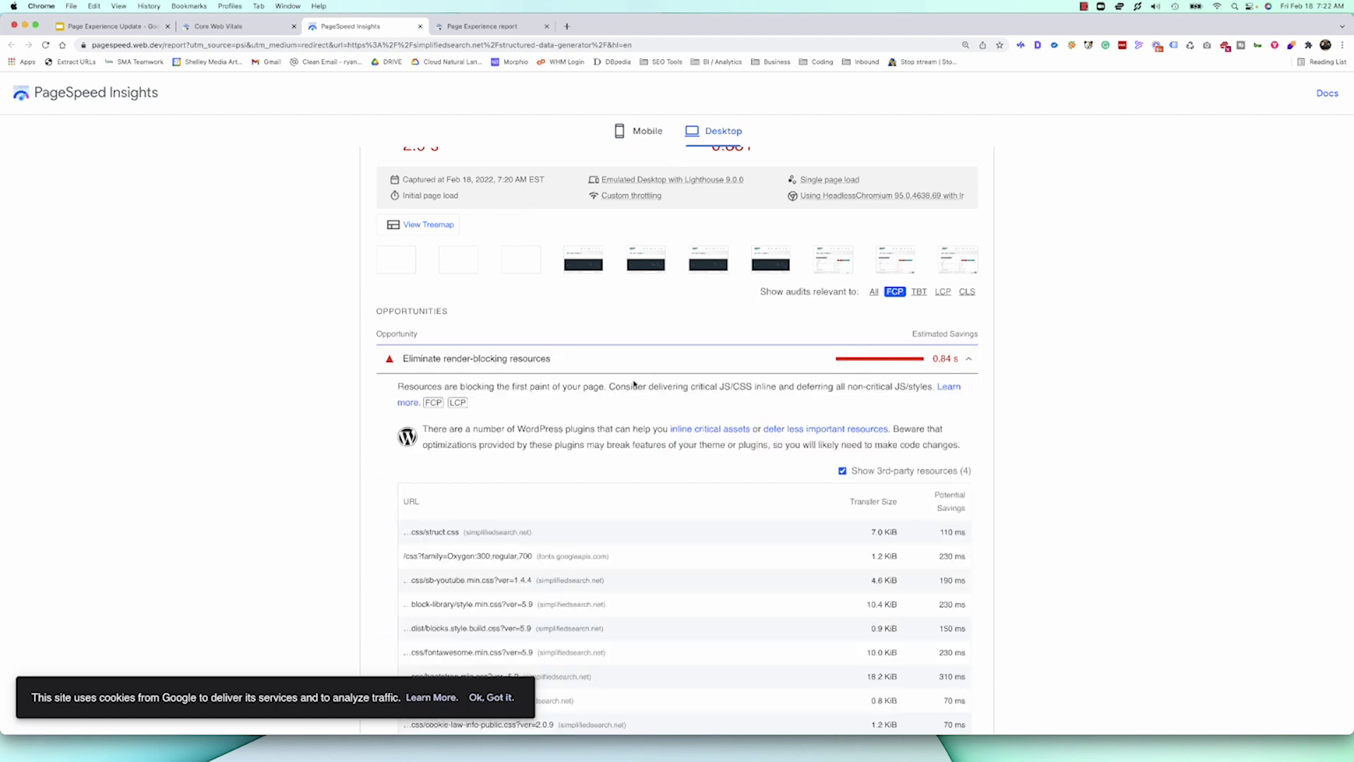
Read web.dev's eliminate render-blocking resources guide, then return to the Search Console CLS issue page
left_click(944, 387)
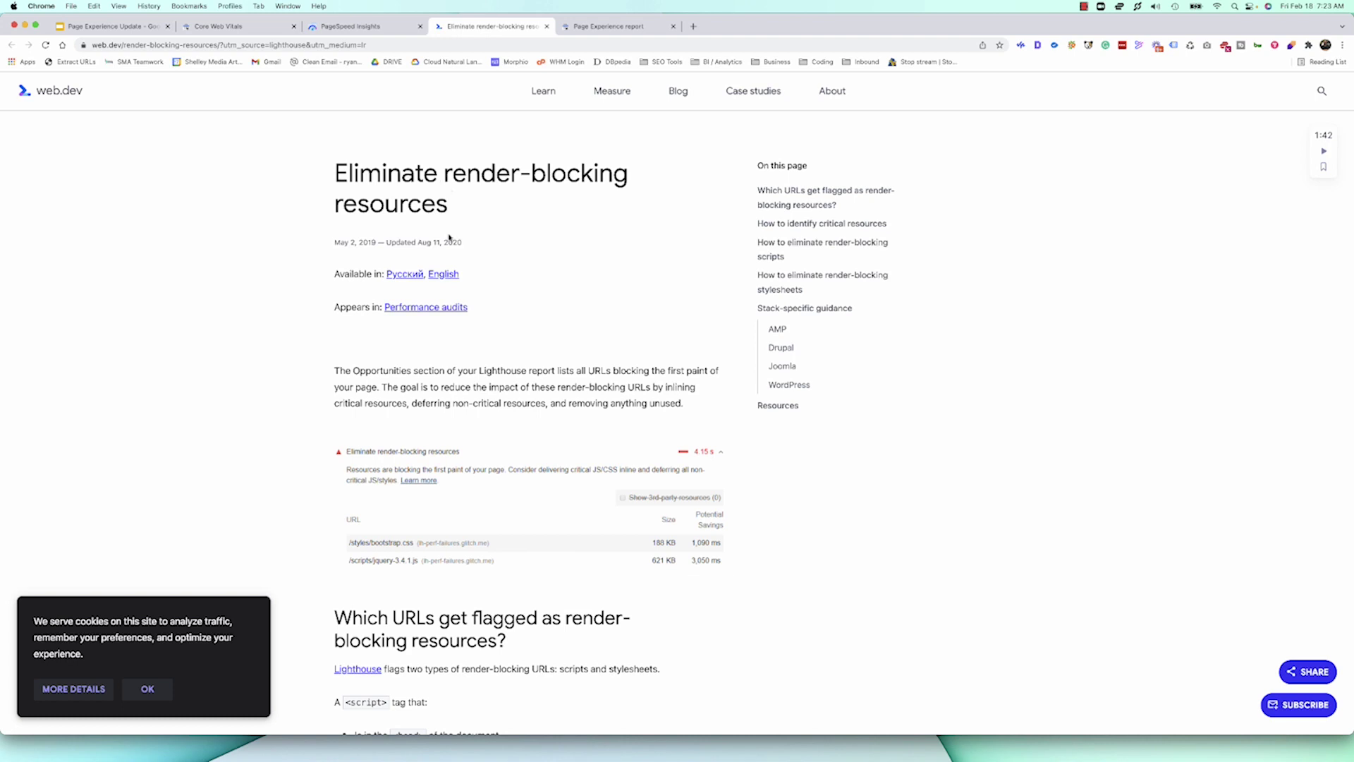
scroll(522, 247, "down", 5)
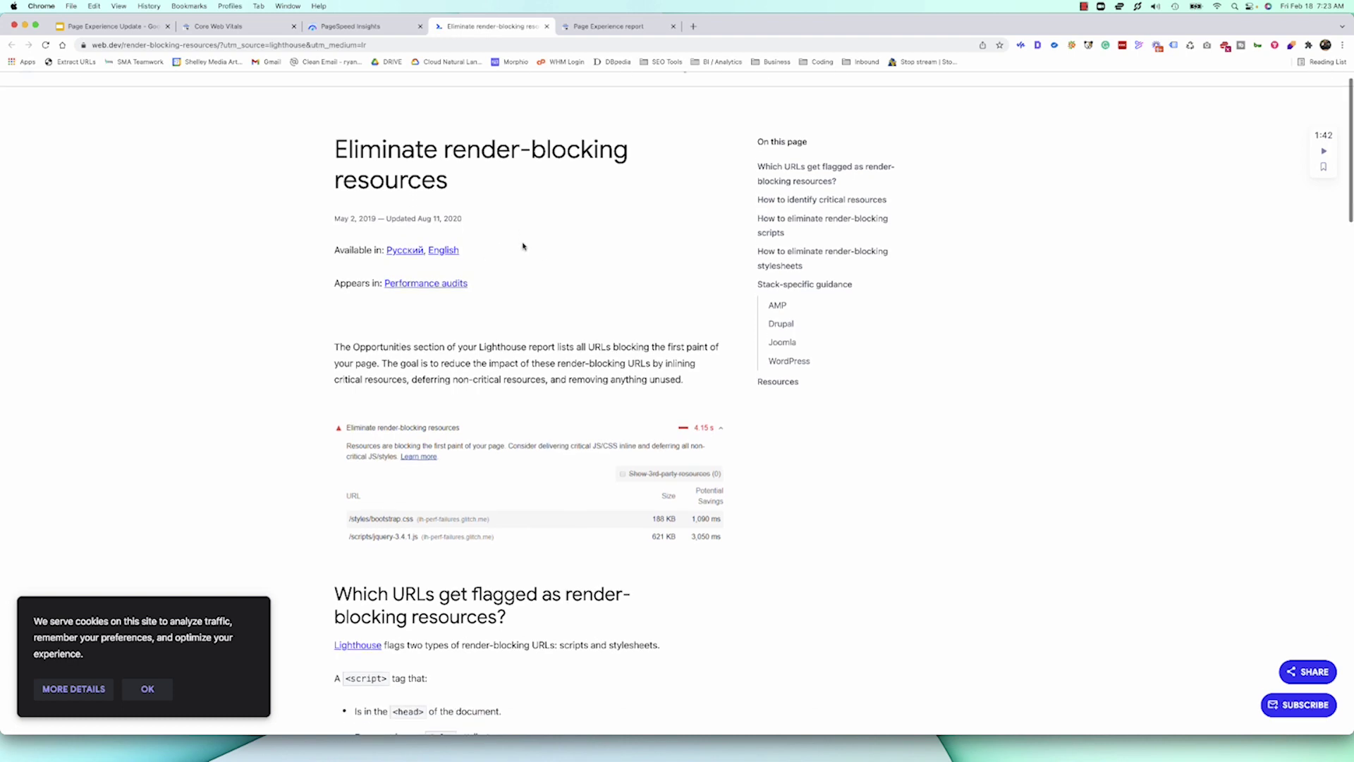
scroll(522, 245, "down", 10)
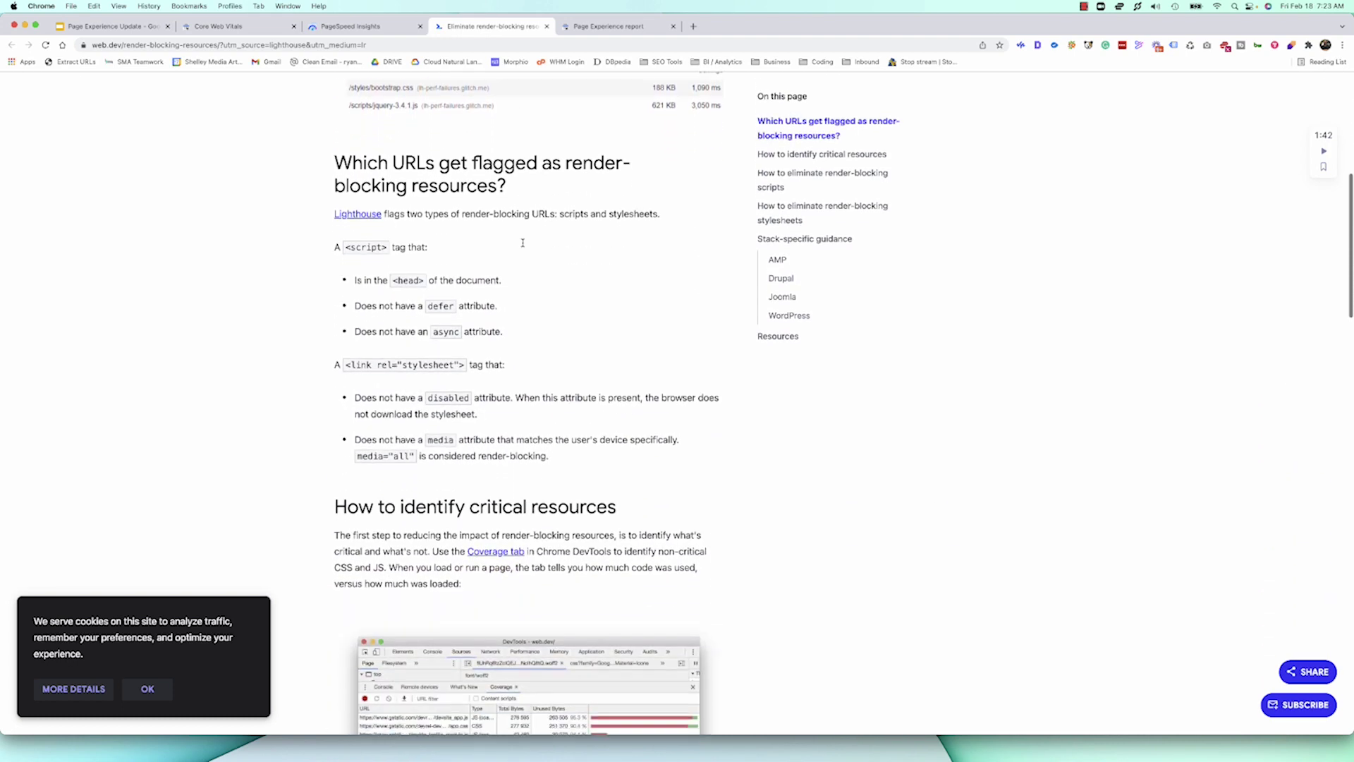
scroll(523, 246, "down", 8)
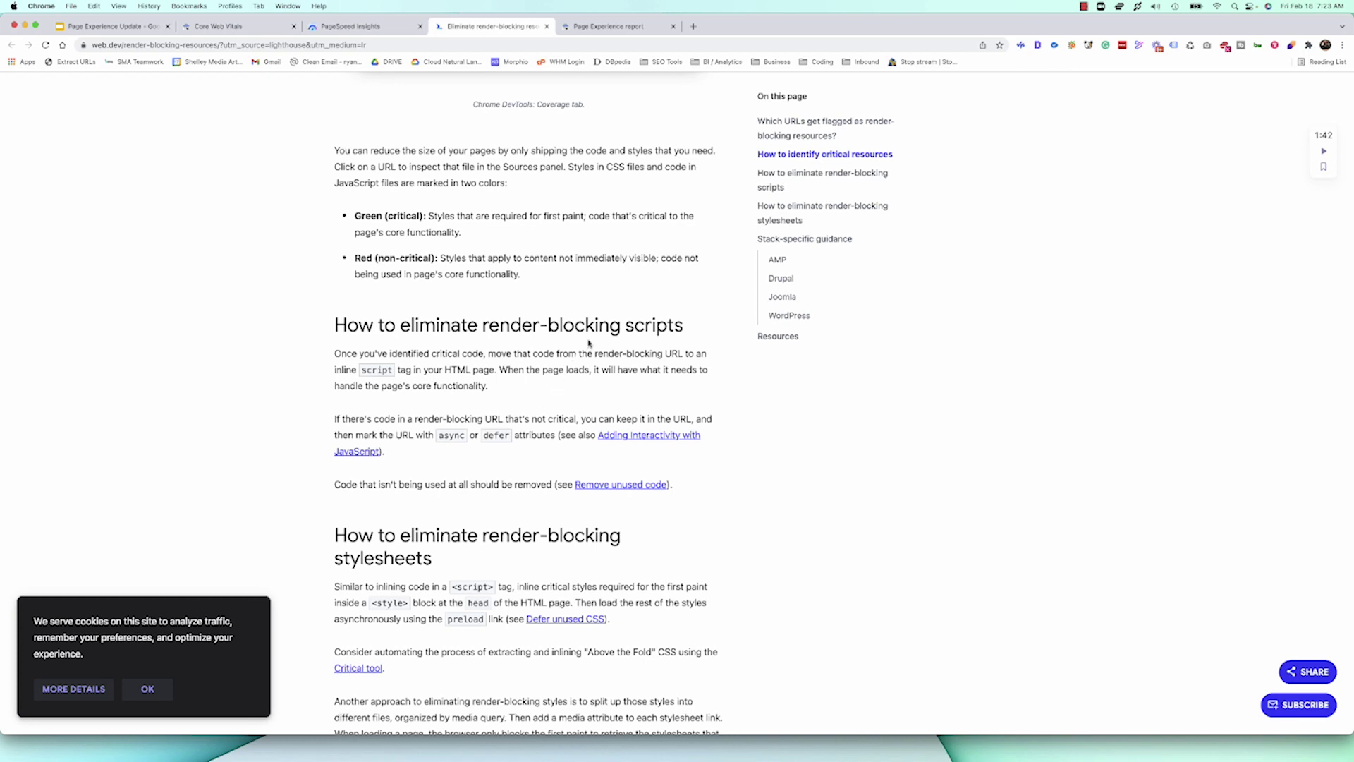
key("super+2")
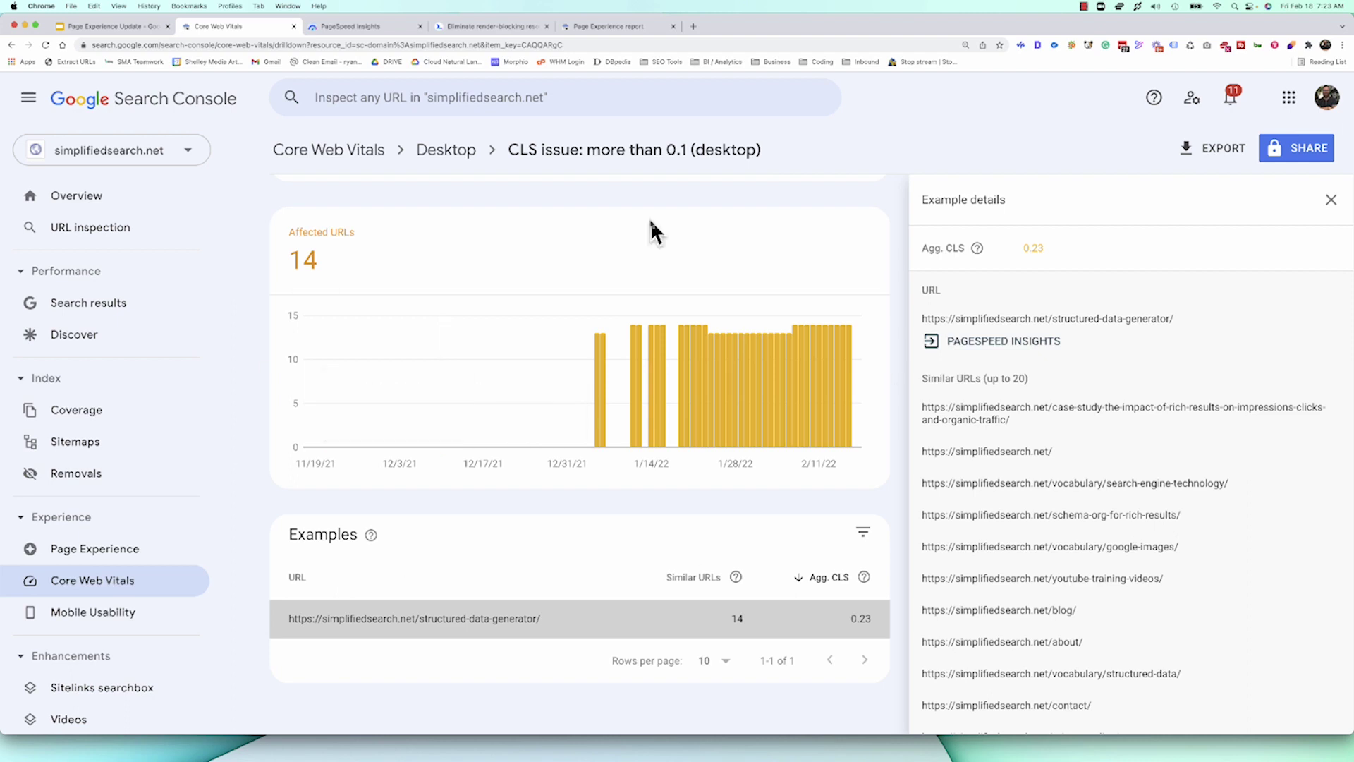
Close the Example details panel and return to the desktop CLS issue header, first detected 3/16/21
left_click(1330, 200)
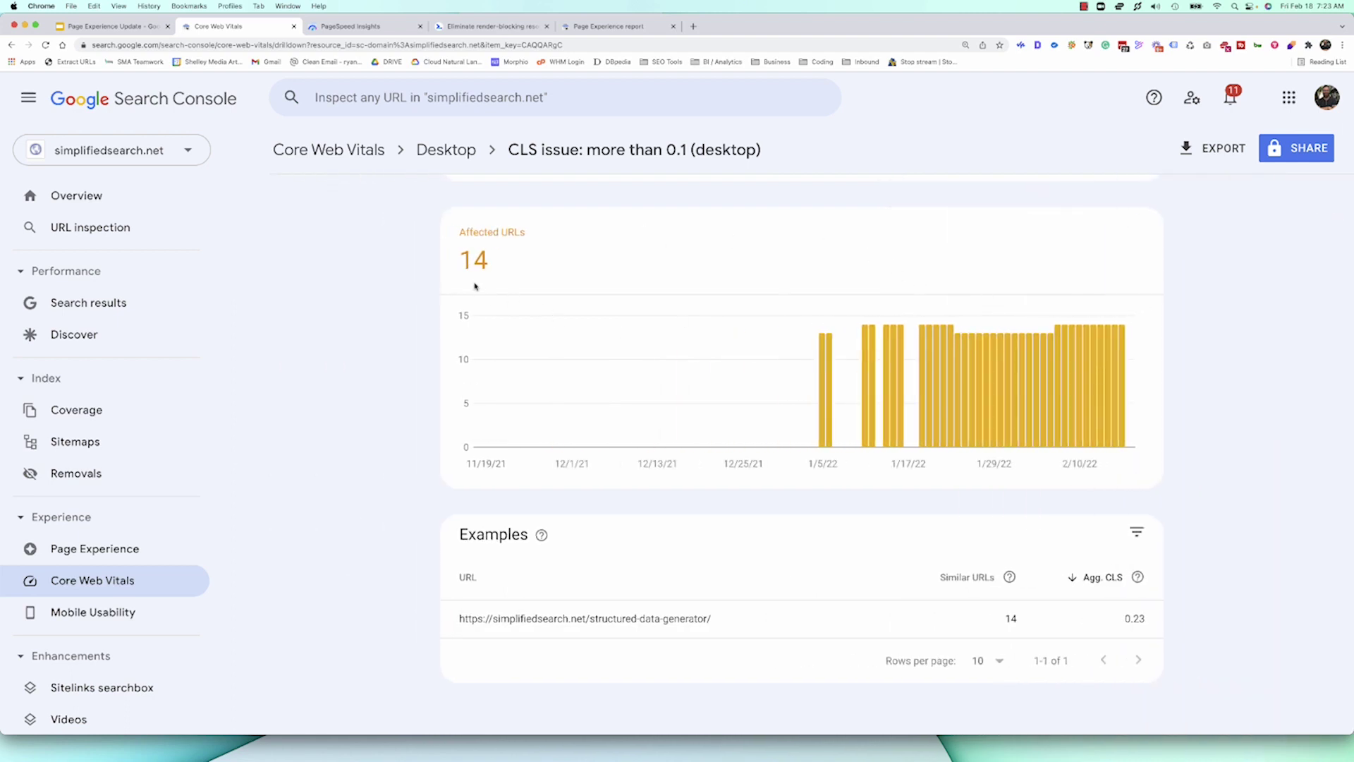
scroll(353, 268, "up", 1)
scroll(356, 268, "up", 3)
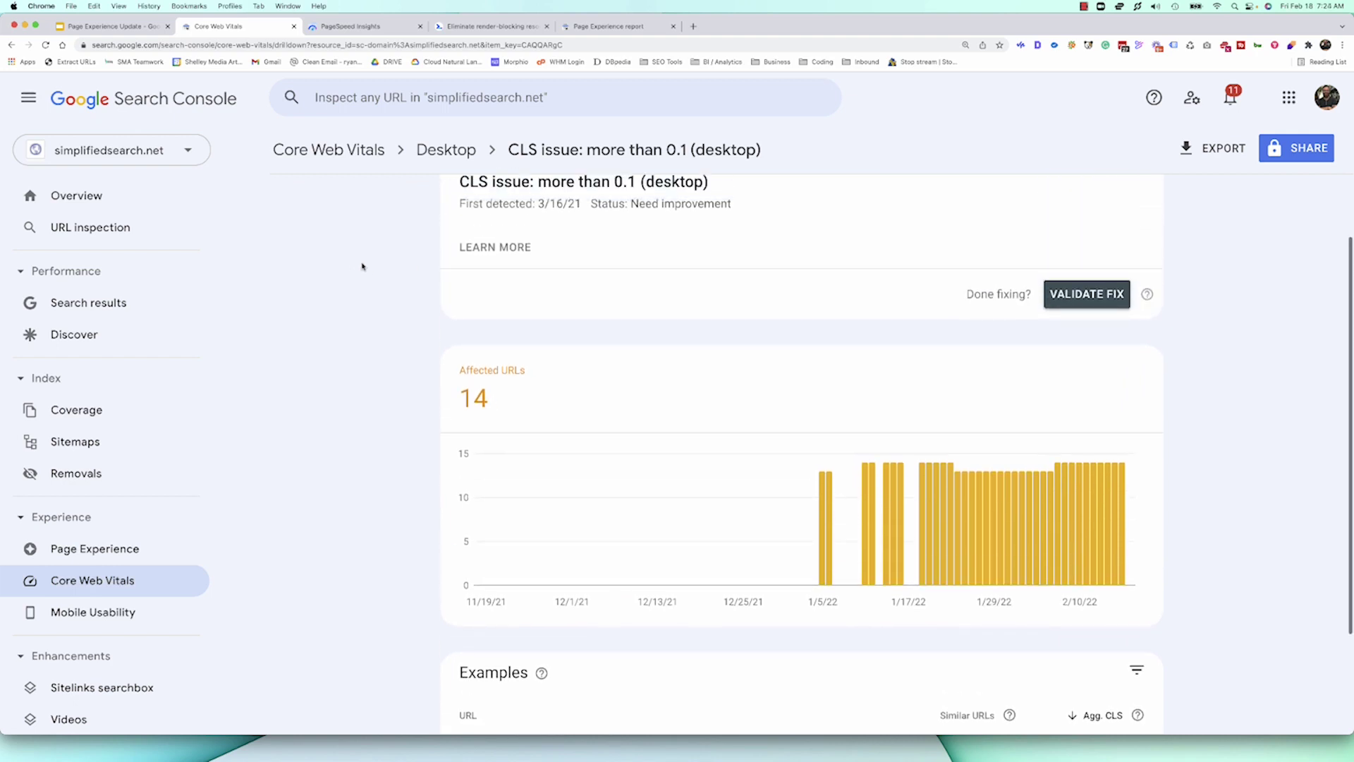